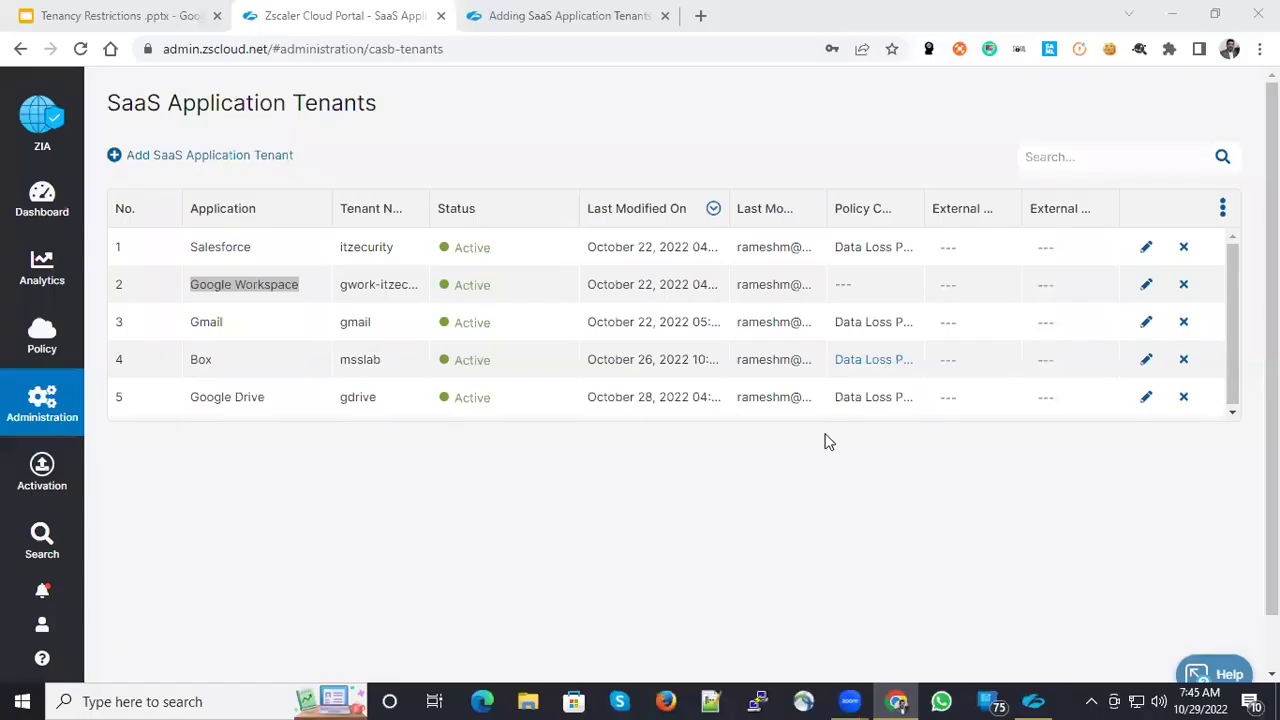
- Start a new SaaS application tenant and review the help article's Google Workspace setup steps
drag(193, 285, 298, 288)
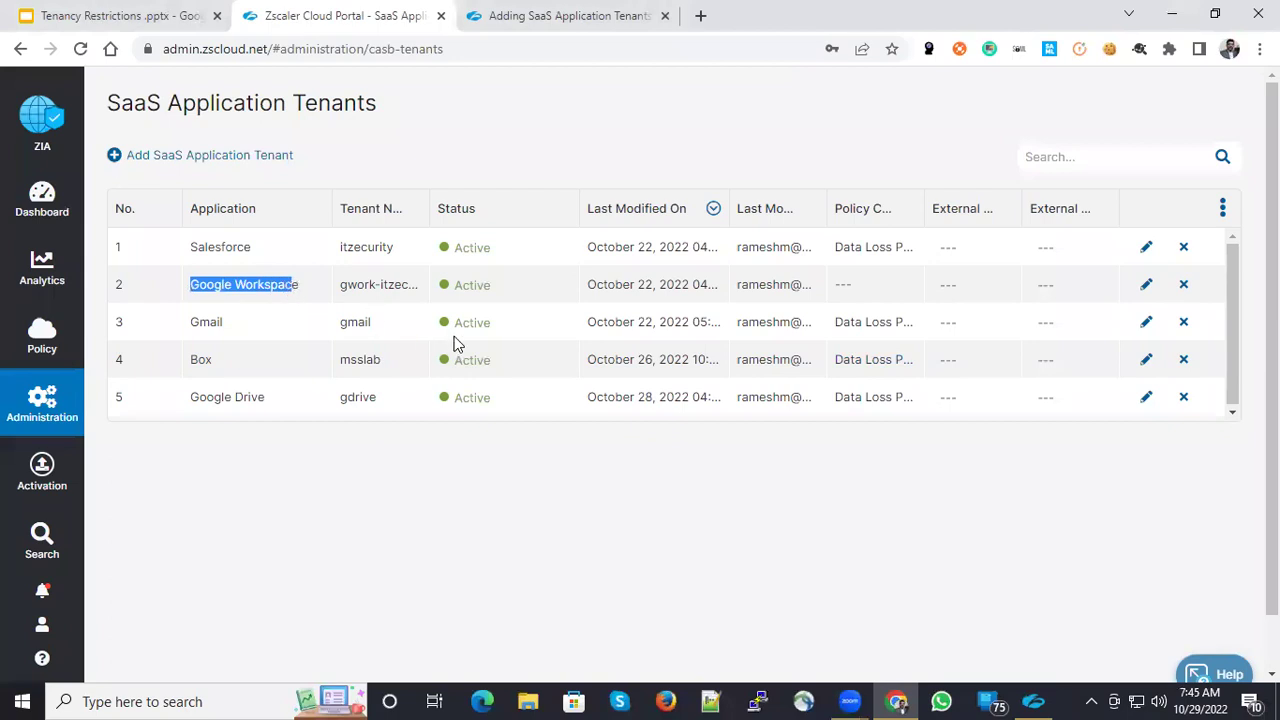
click(255, 156)
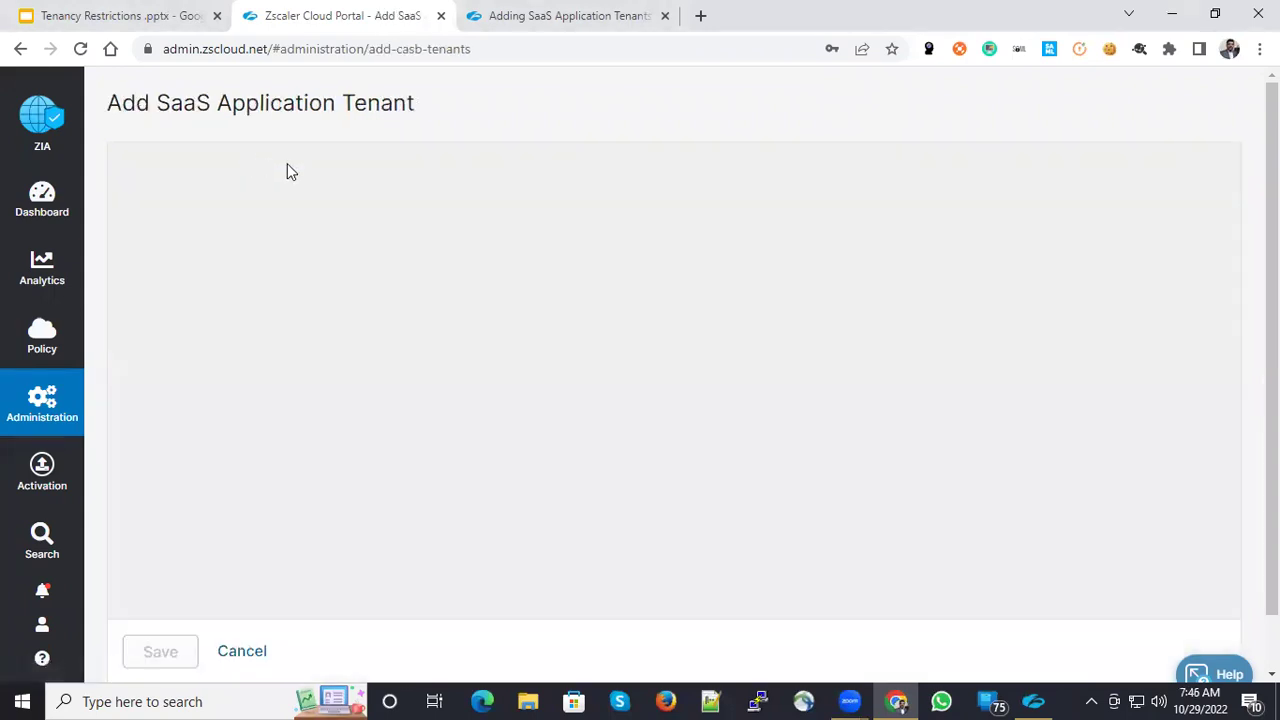
click(541, 16)
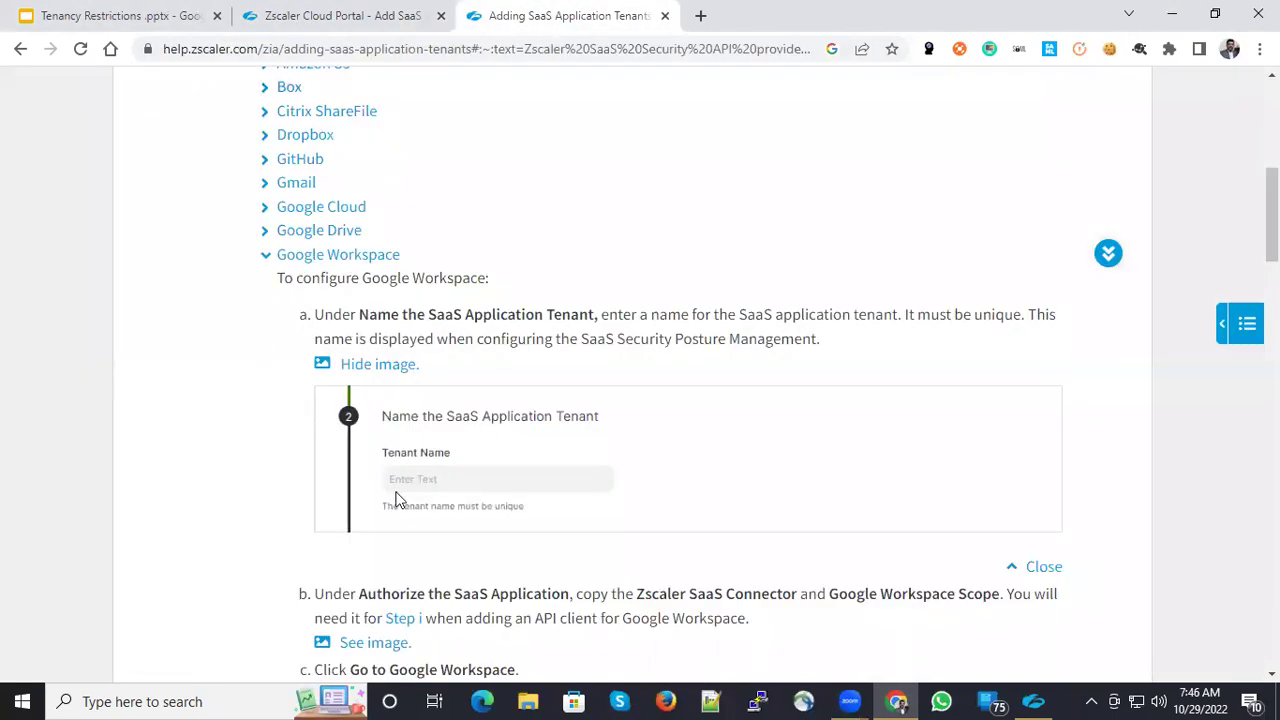
scroll(400, 500, down, 3)
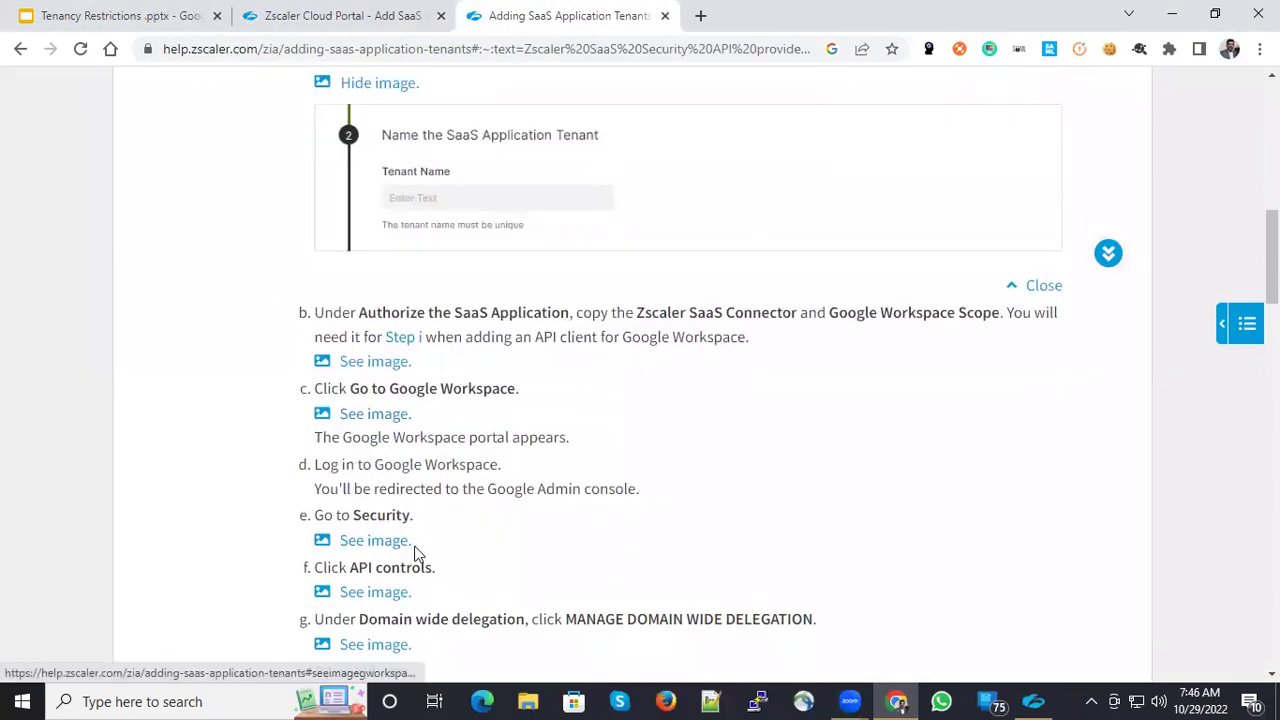
click(340, 20)
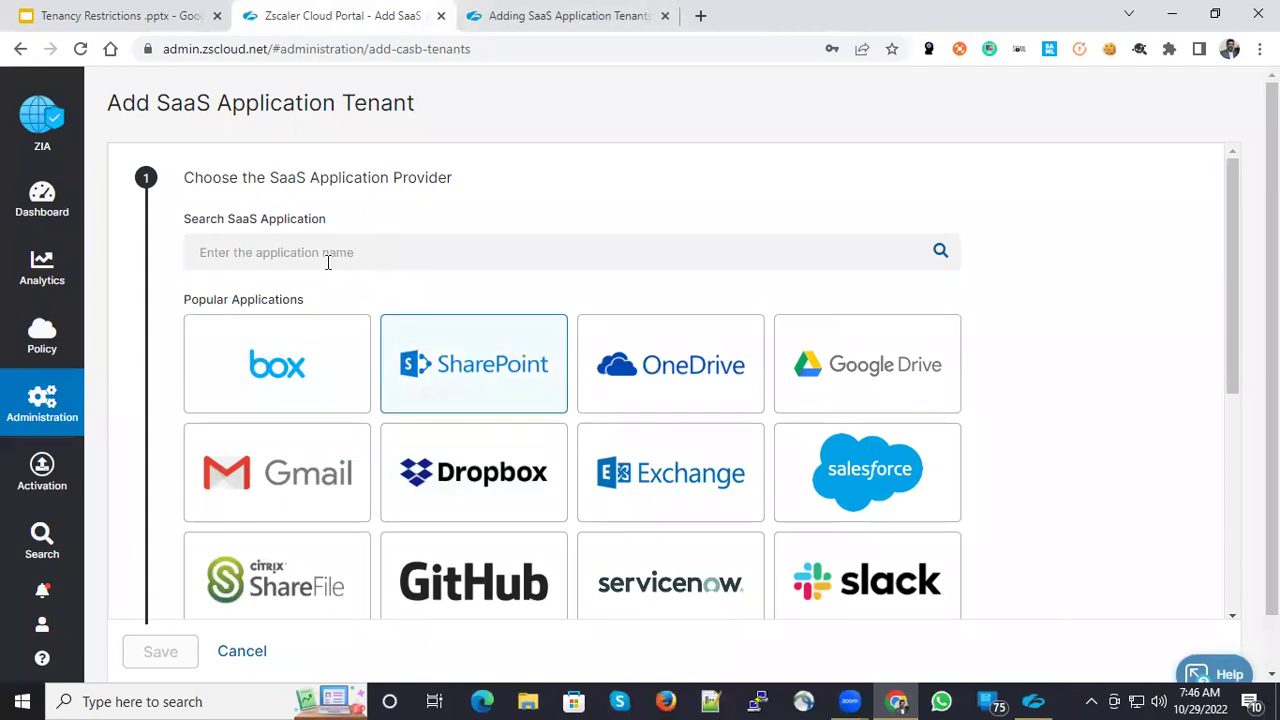
- Choose Google Workspace as provider, name the tenant 'Google workspace', and scroll to Authorize
scroll(510, 470, down, 1)
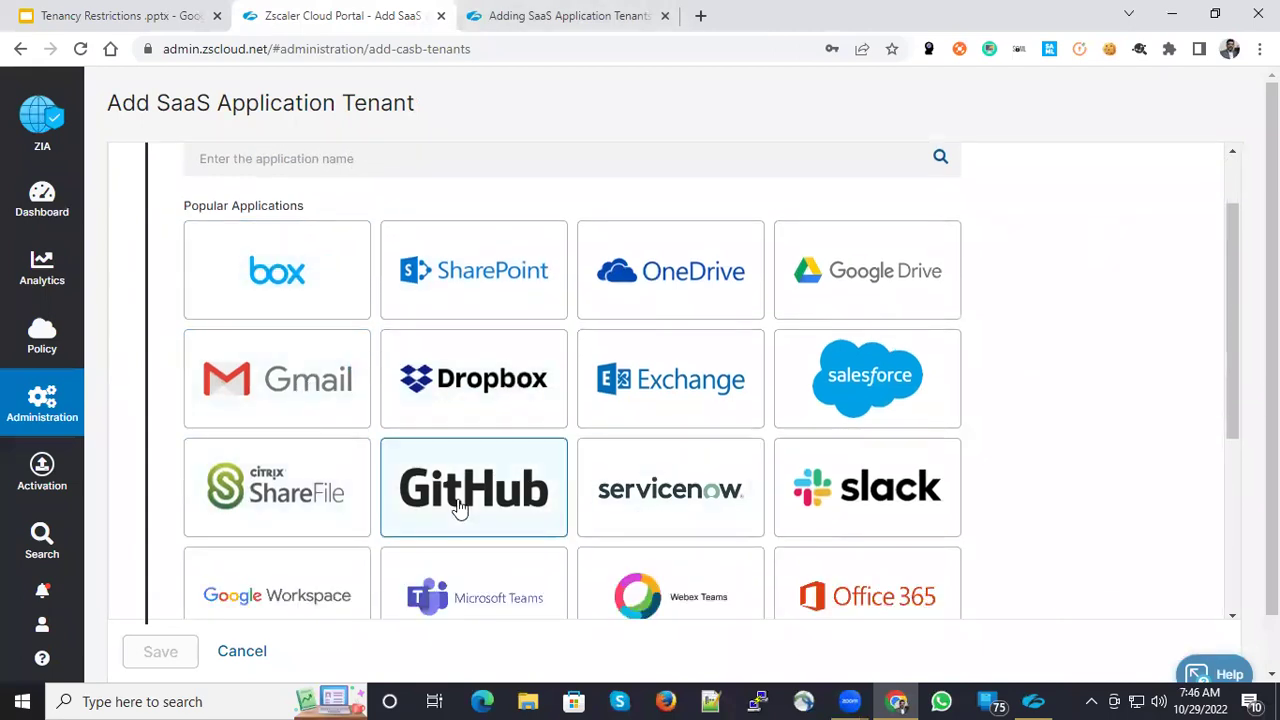
scroll(500, 508, down, 1)
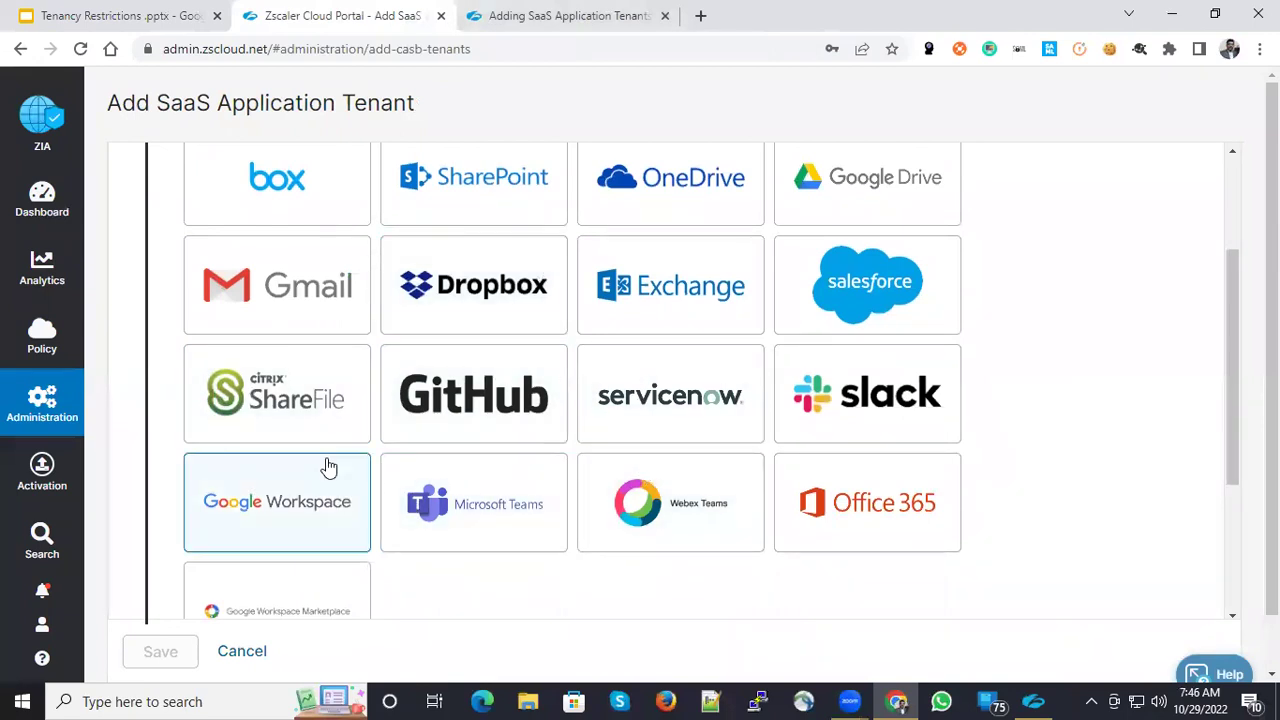
click(311, 501)
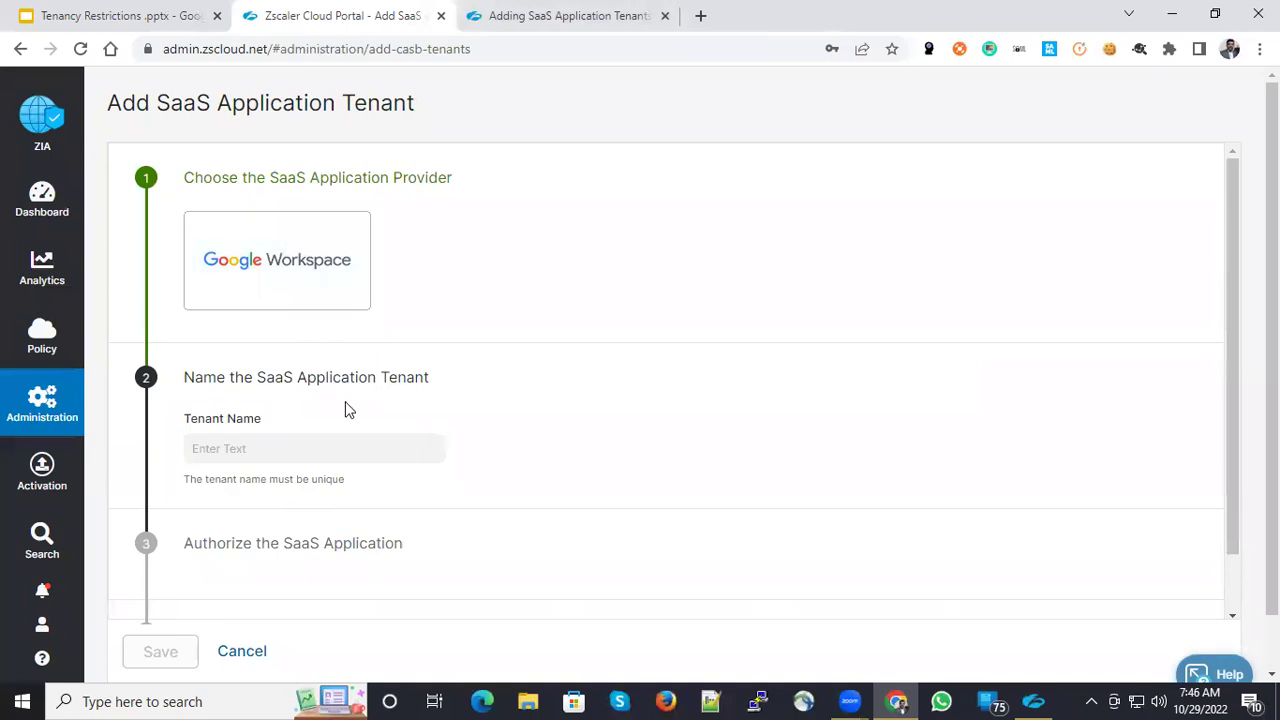
click(267, 447)
text(Goo)
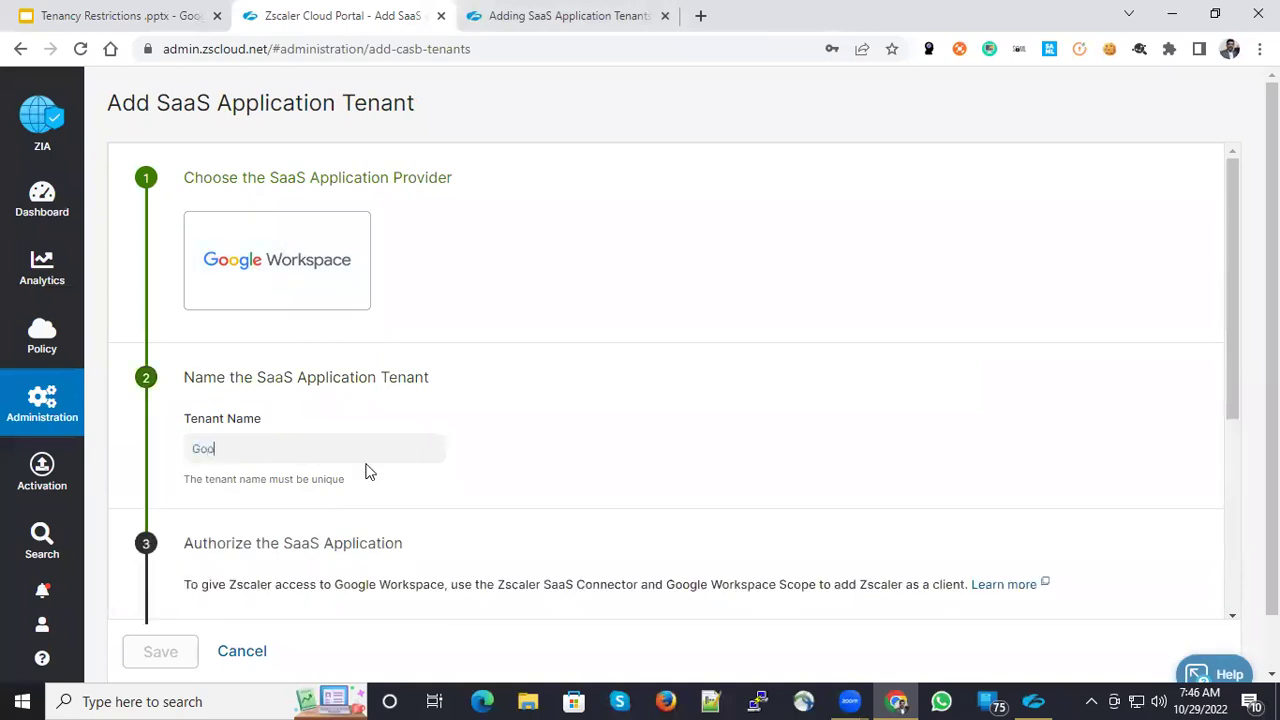
text(gle workspace)
scroll(367, 471, down, 3)
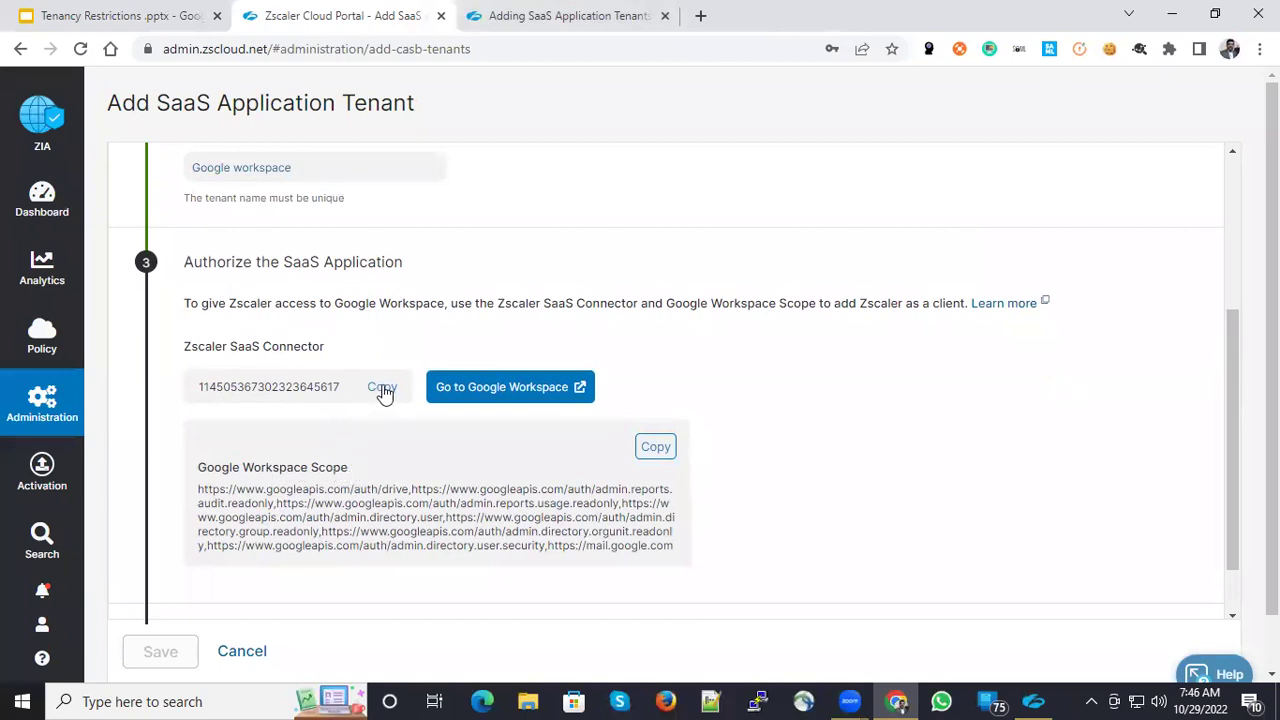
- Launch Notepad and paste the Zscaler connector ID into a new note
click(210, 701)
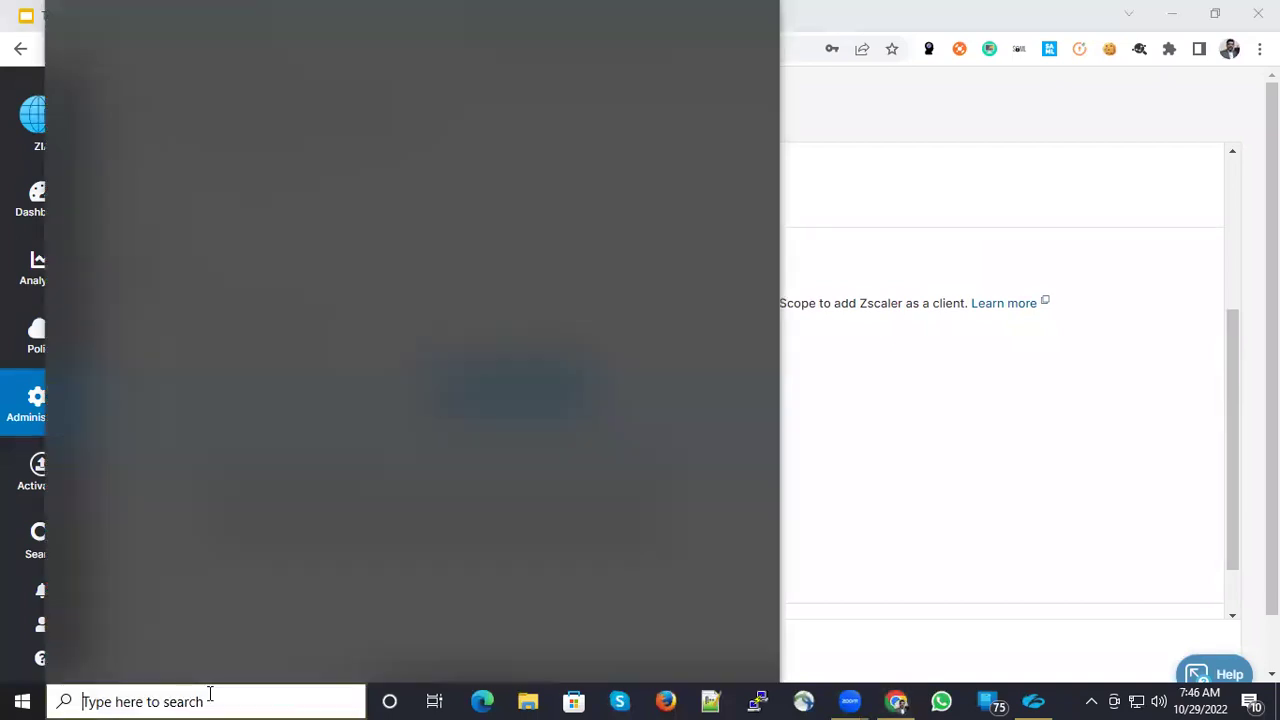
text(notepad)
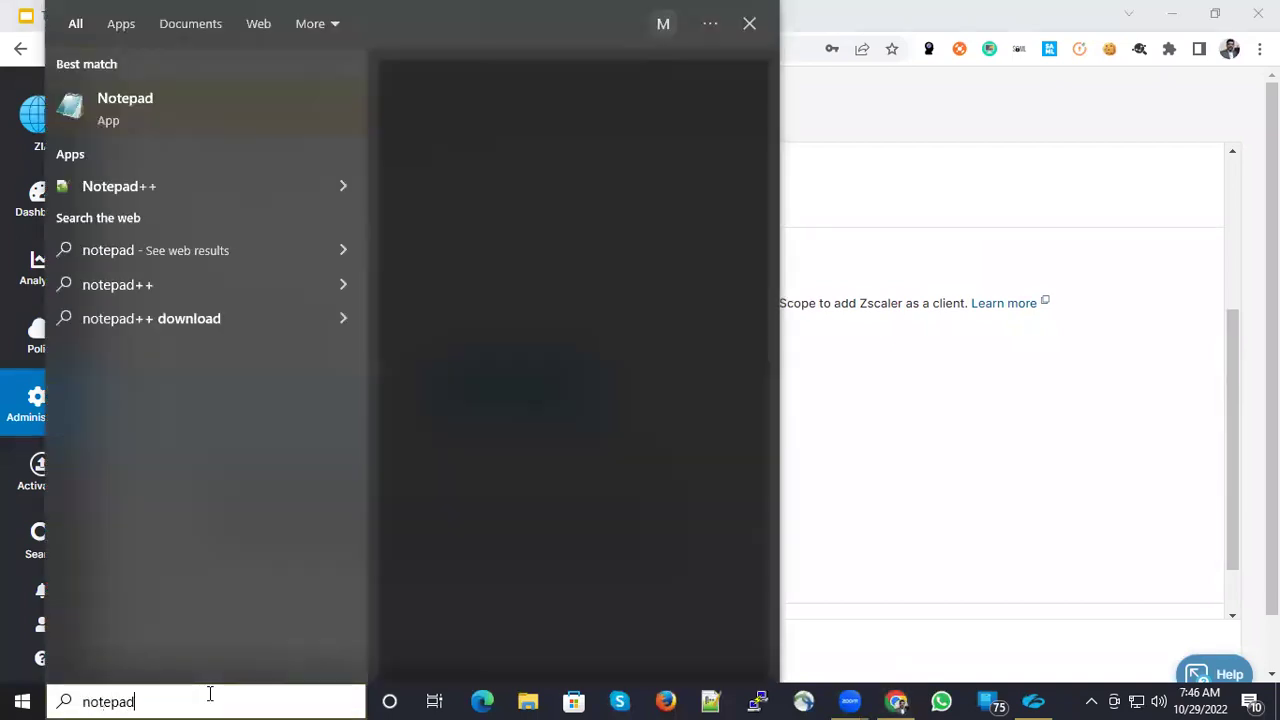
key(Return)
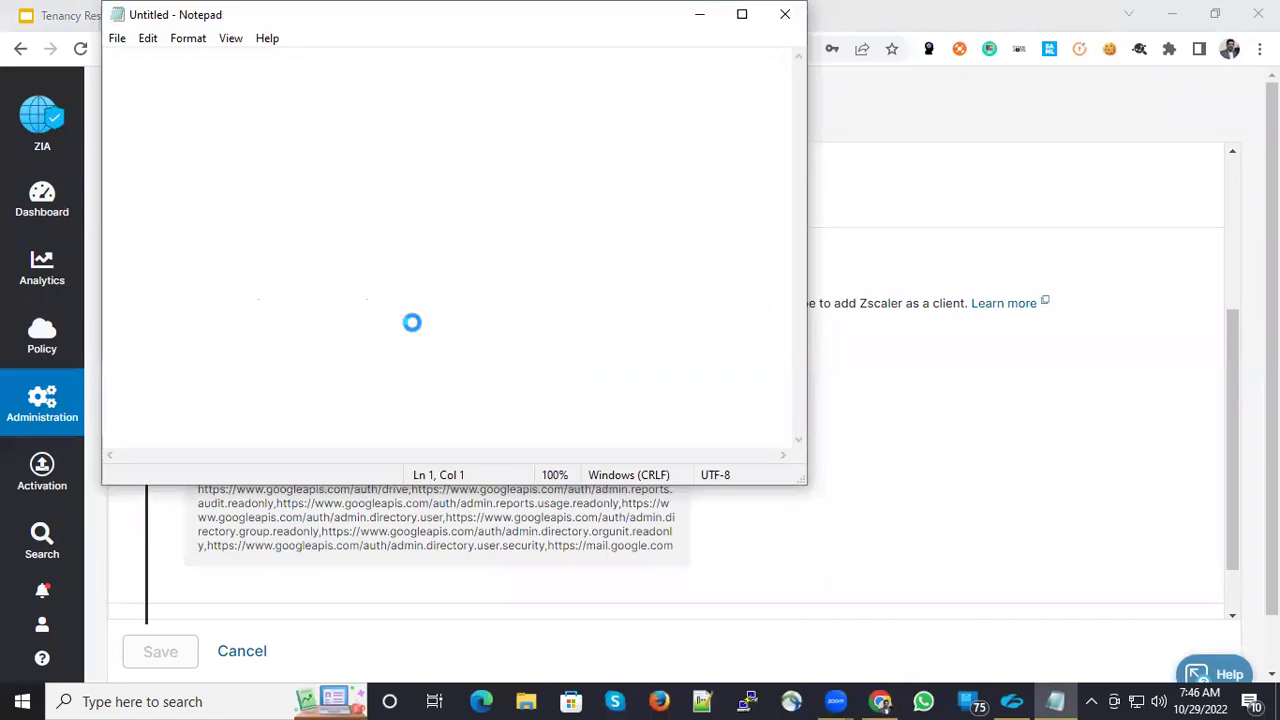
key(ctrl+v)
- Paste the Google Workspace scope two lines below the ID and minimise Notepad
click(473, 490)
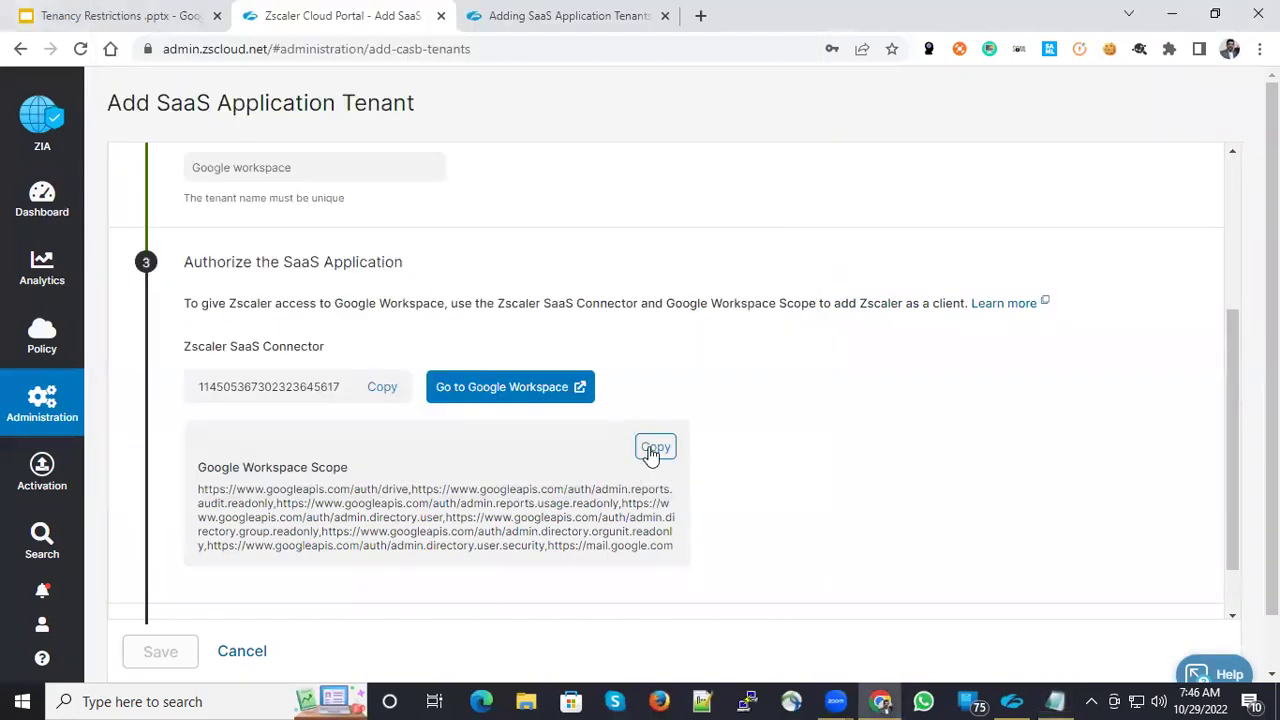
key(alt+Tab)
key(Return)
key(Return)
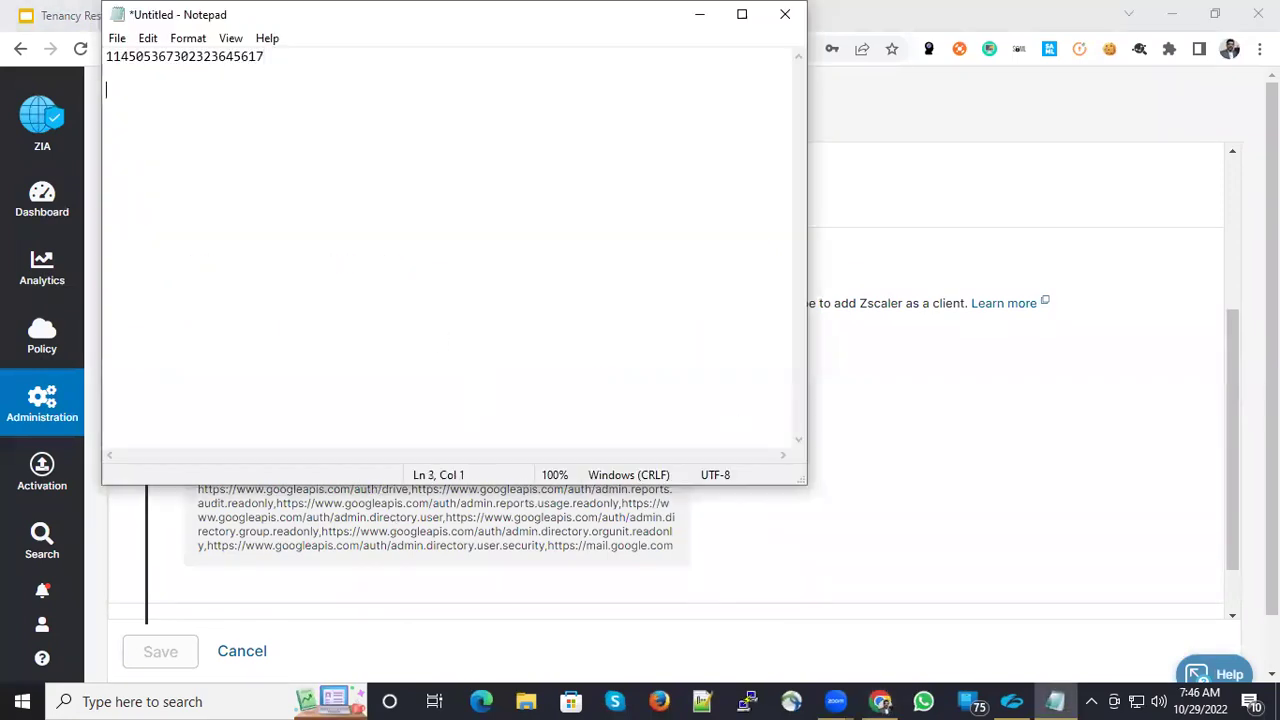
key(Return)
text(https://www.googleapis.com/auth/drive,https://www.googleapis.com/auth/admin.reports.audit.readonly,https://www.googleapis.com/auth/admin.reports.usage.readonly,https://www.googleapis.com/auth/admin.directory.user,https://www.googleapis.com/auth/admin.directory.group.readonly,https://www.googleapis.com/auth/admin.directory.orgunit.readonly,https://www.googleapis.com/auth/admin.directory.user.security,https://mail.google.com)
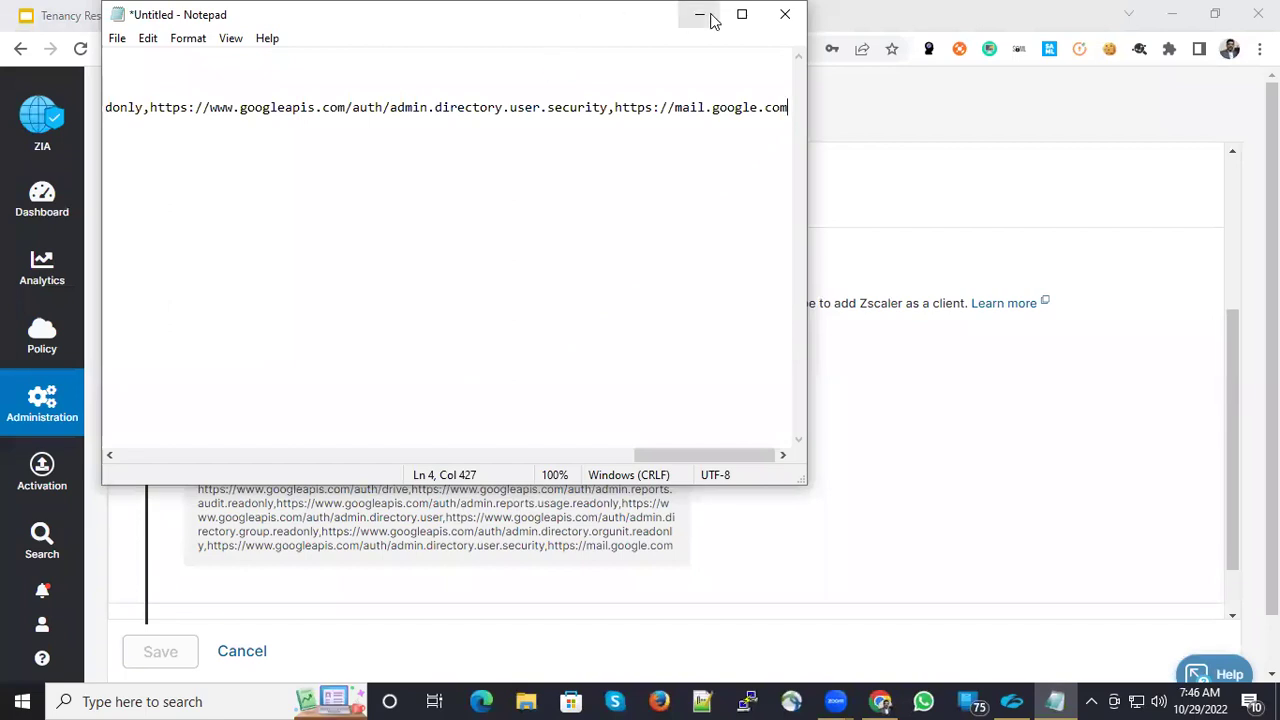
click(710, 18)
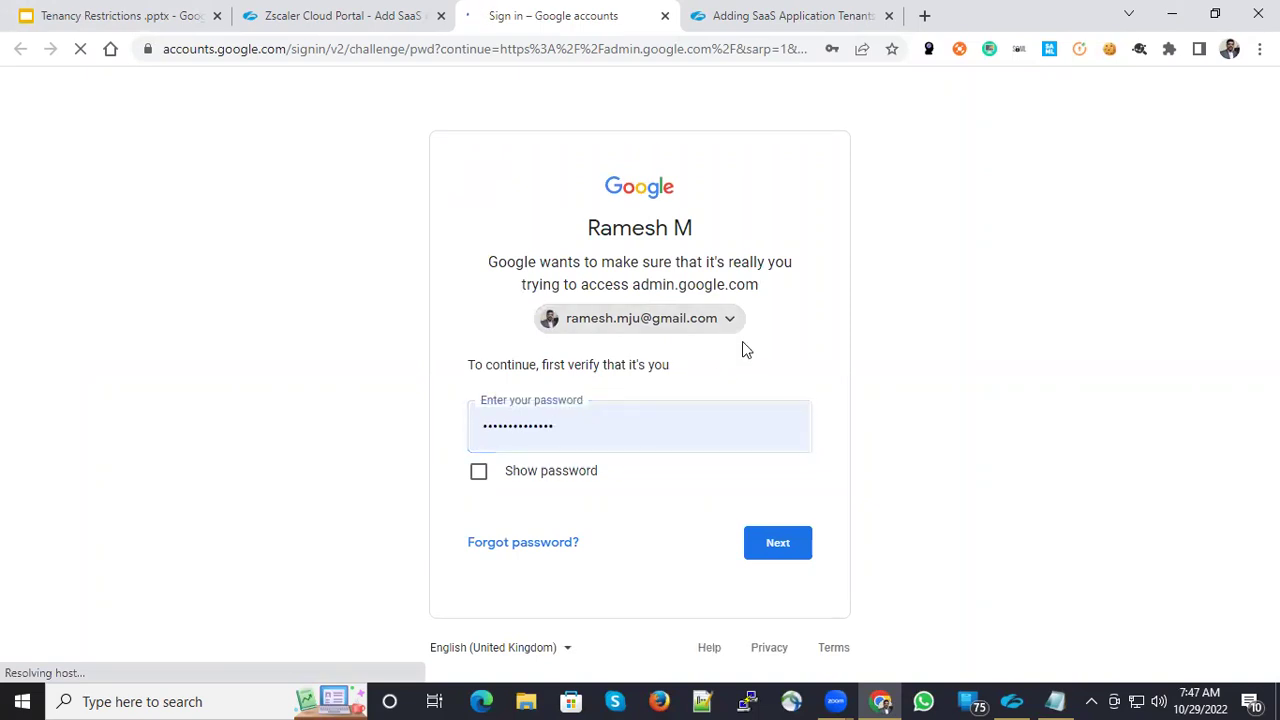
- Sign in as the workspace administrator account, re-entering the password after the wrong-password error
click(712, 319)
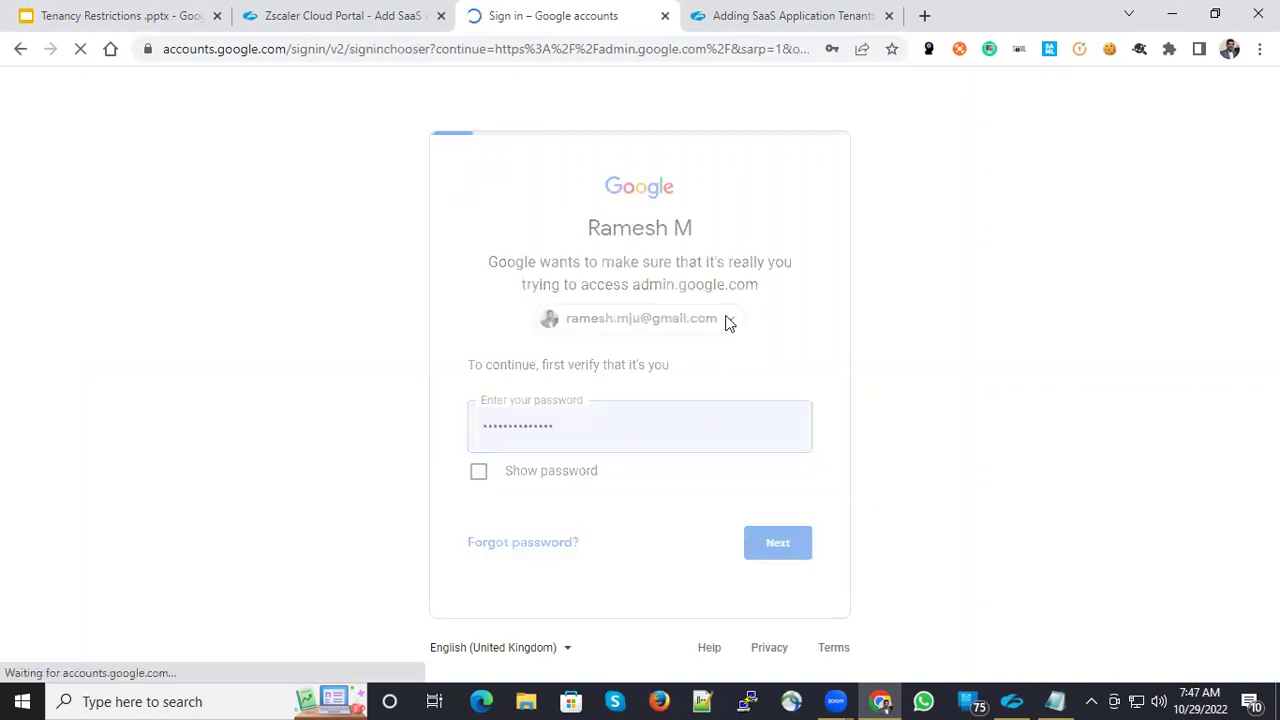
click(581, 432)
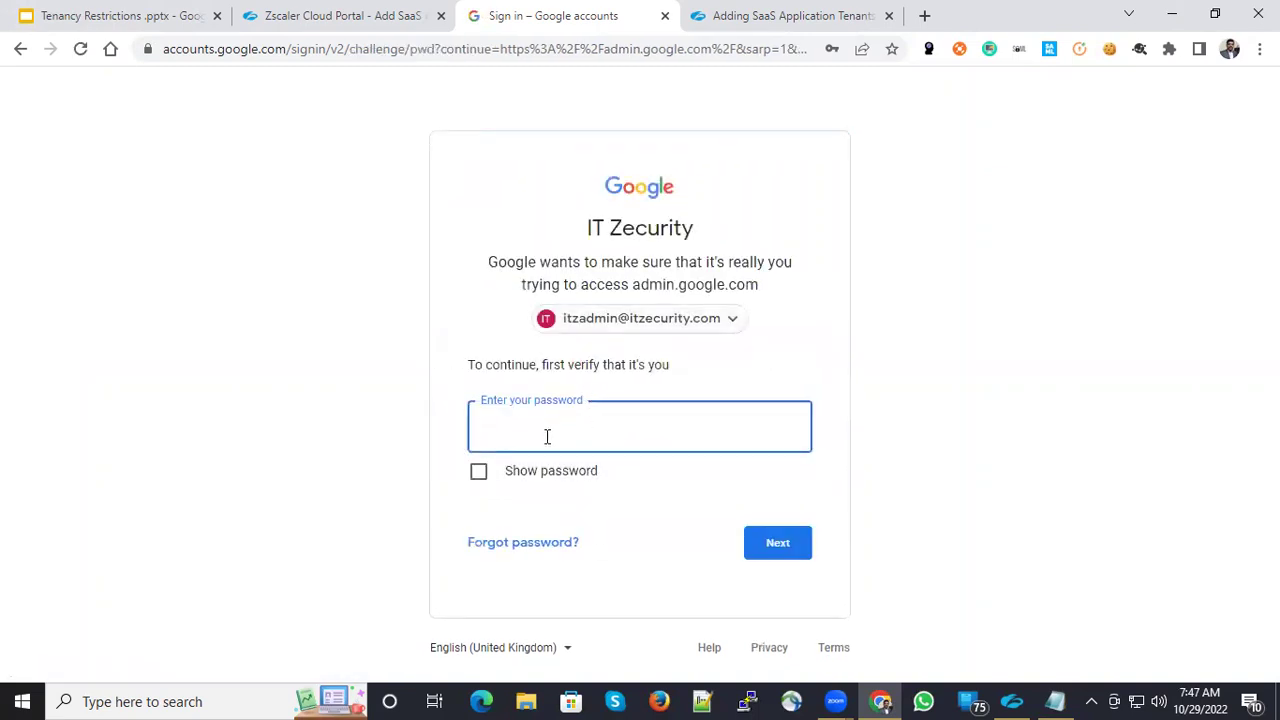
text(•••••••••••••)
key(BackSpace)
text(••••)
key(Return)
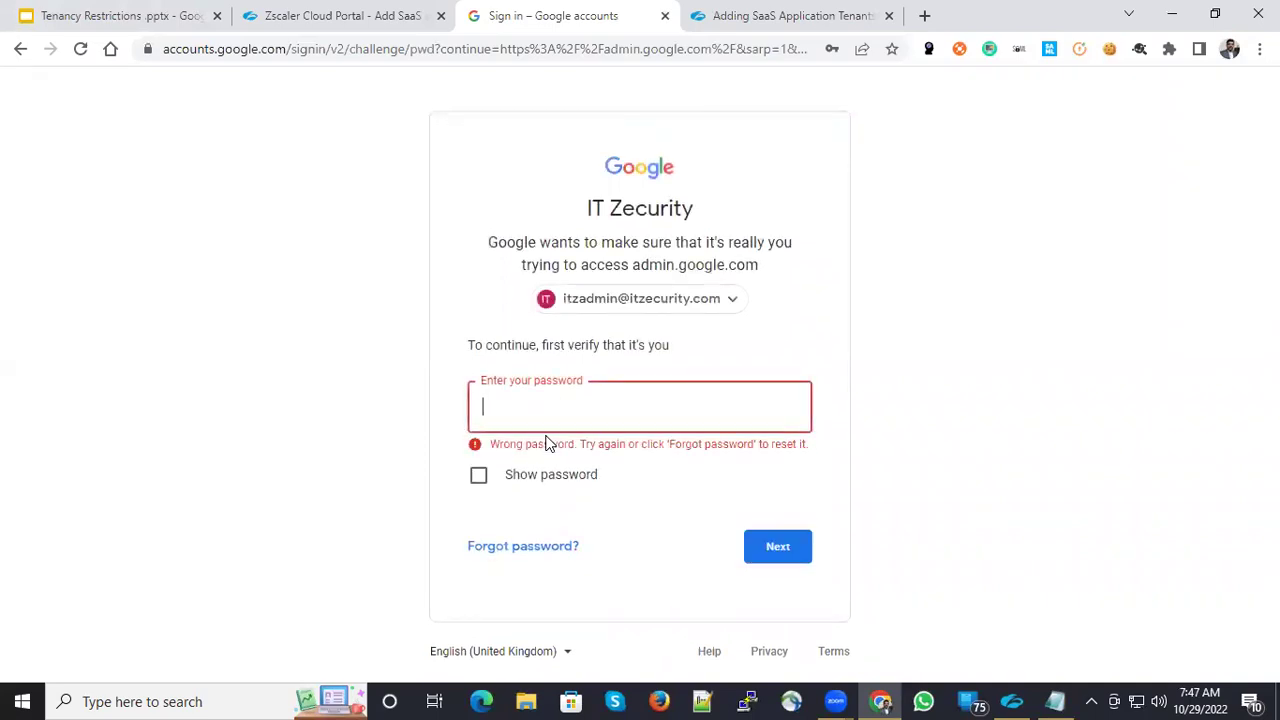
text(•••••••••)
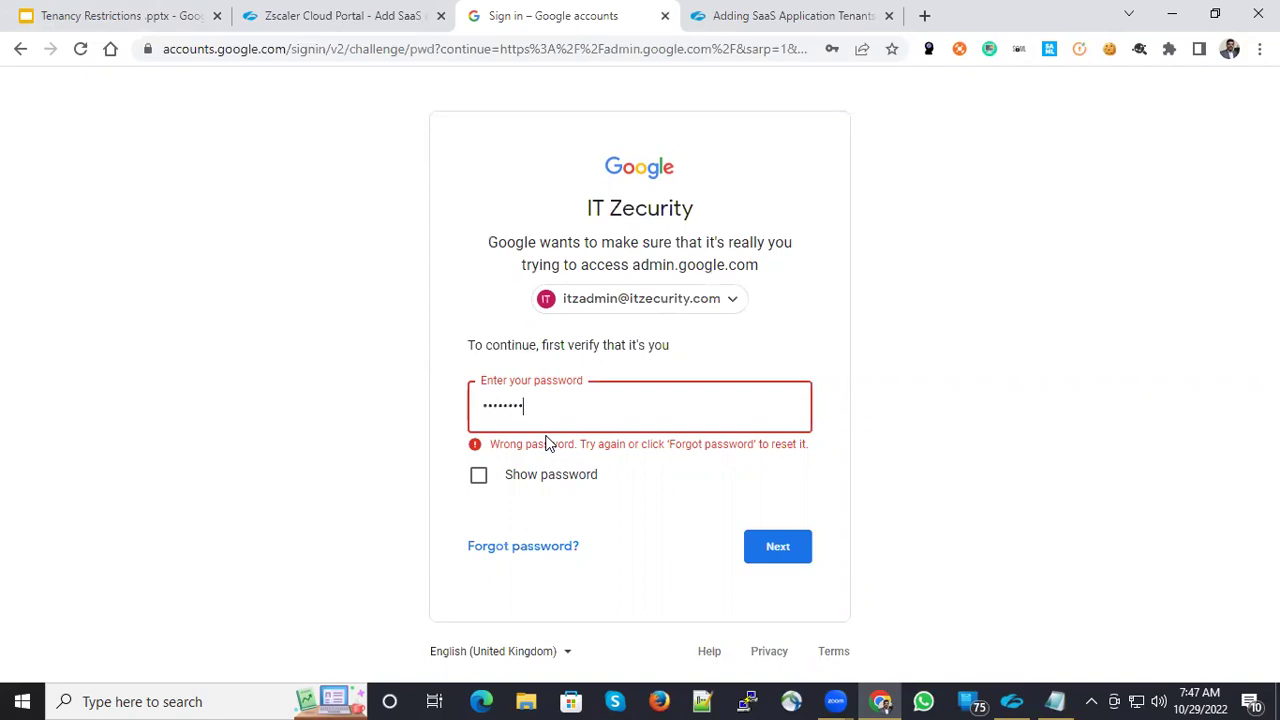
text(•••••)
key(Return)
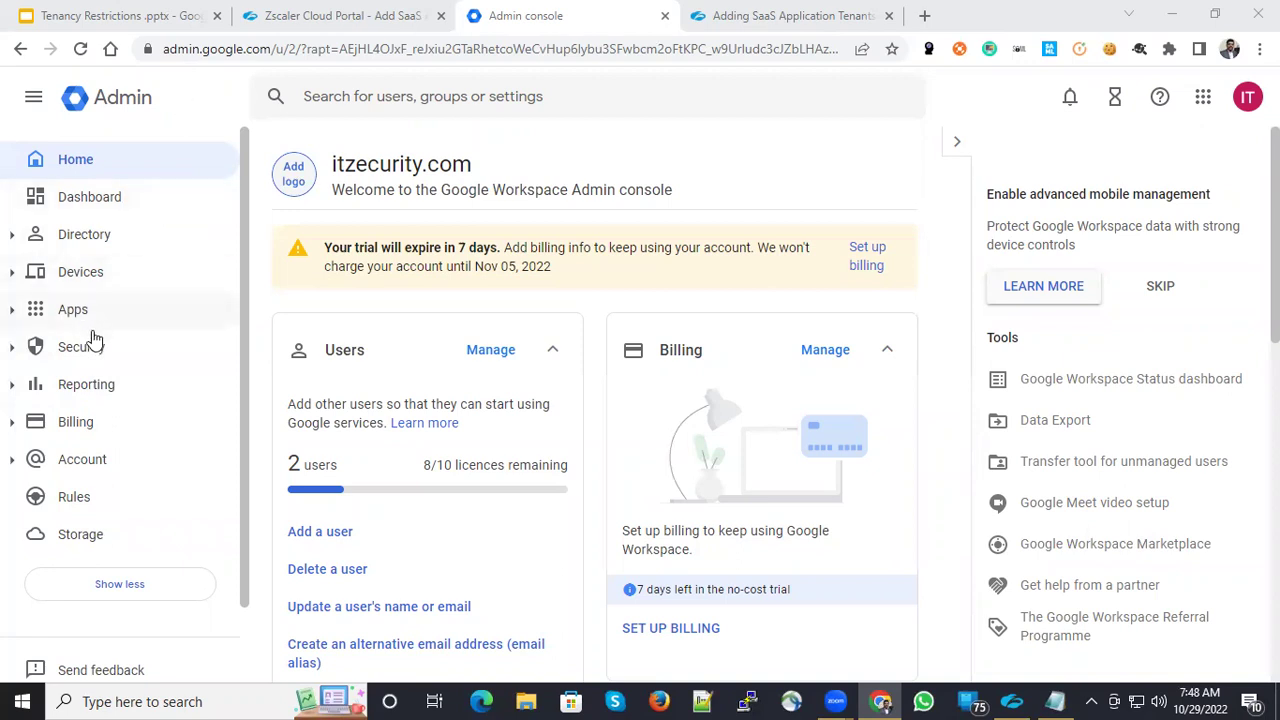
- Open Security > Access and data control > API controls > Manage Domain-wide Delegation
click(20, 352)
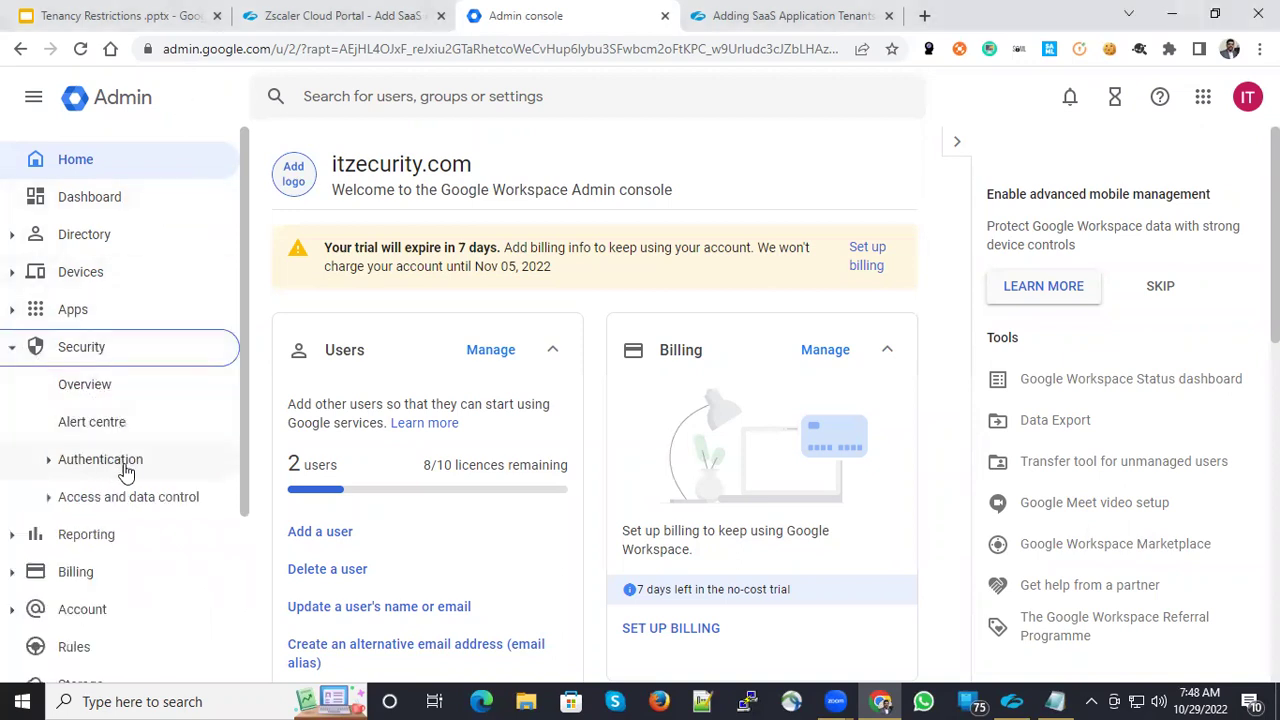
click(137, 500)
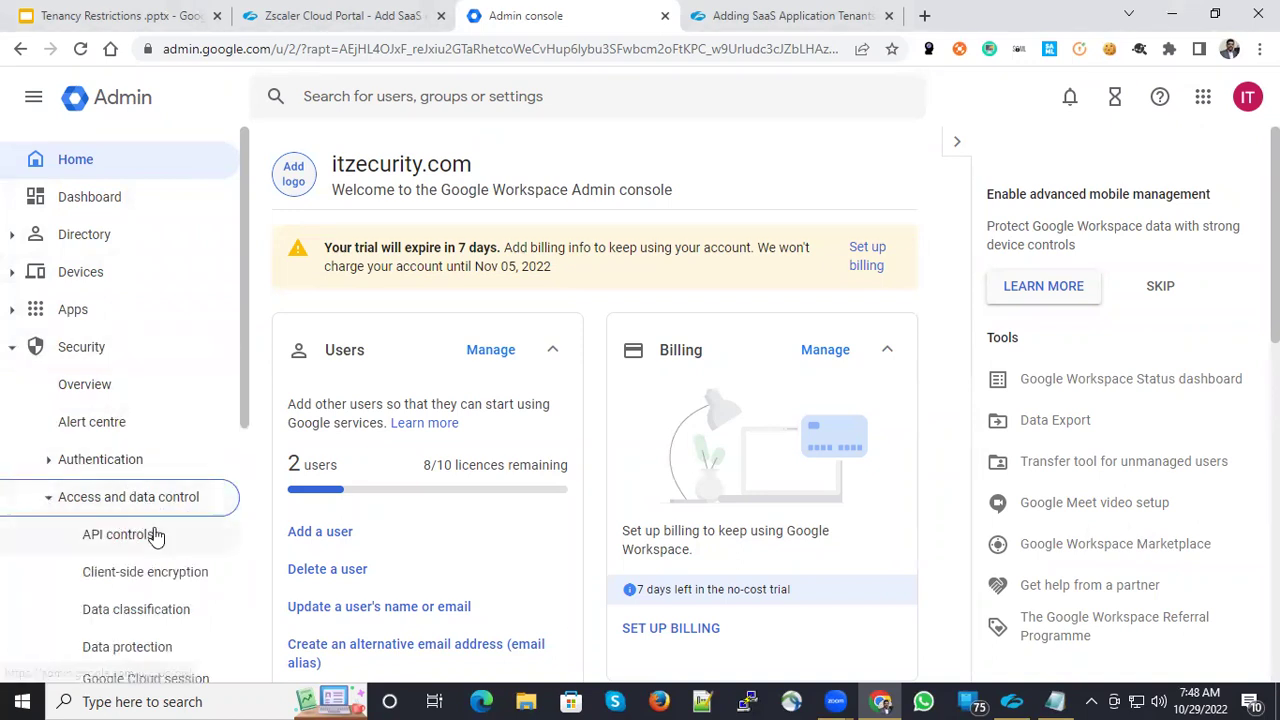
click(150, 537)
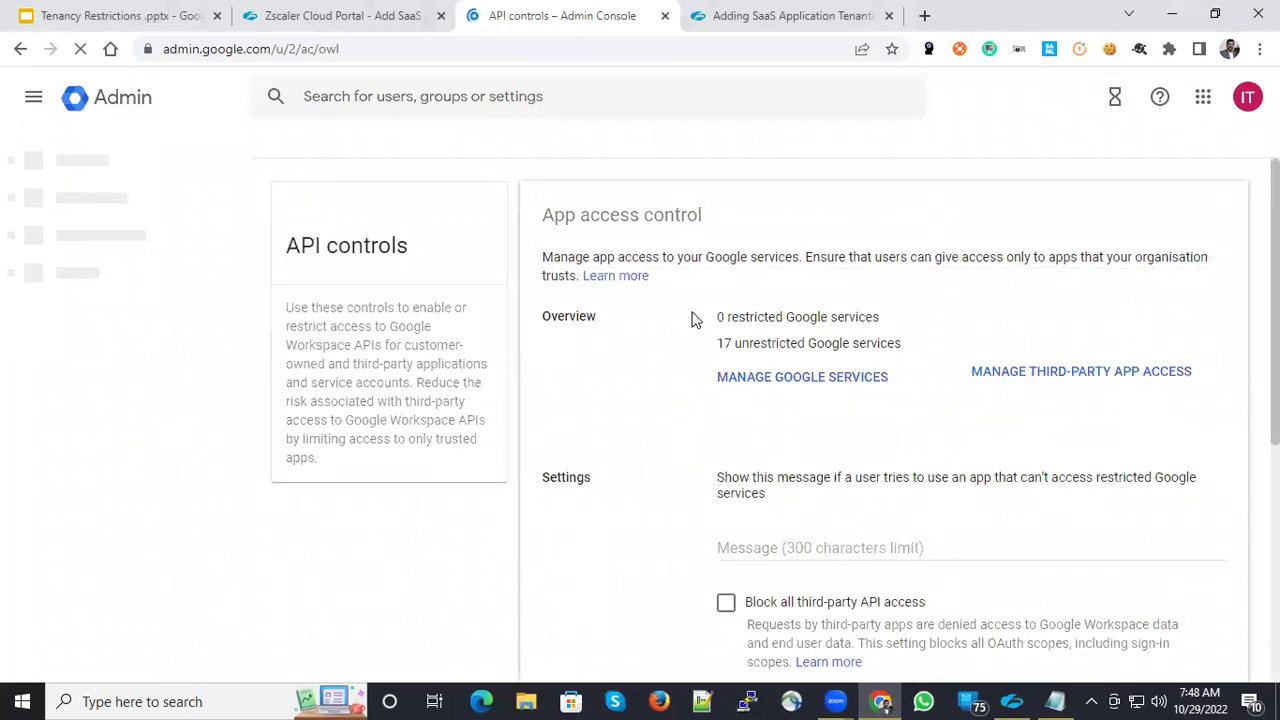
scroll(690, 315, down, 1)
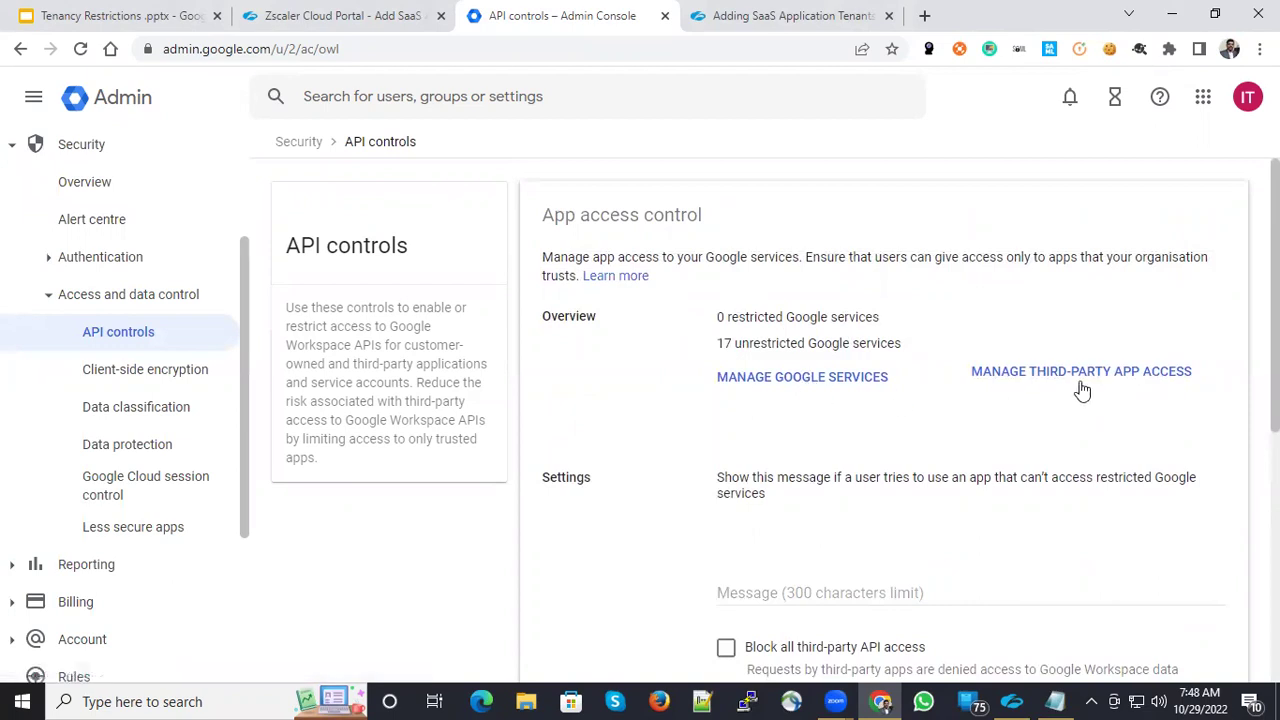
scroll(866, 440, down, 5)
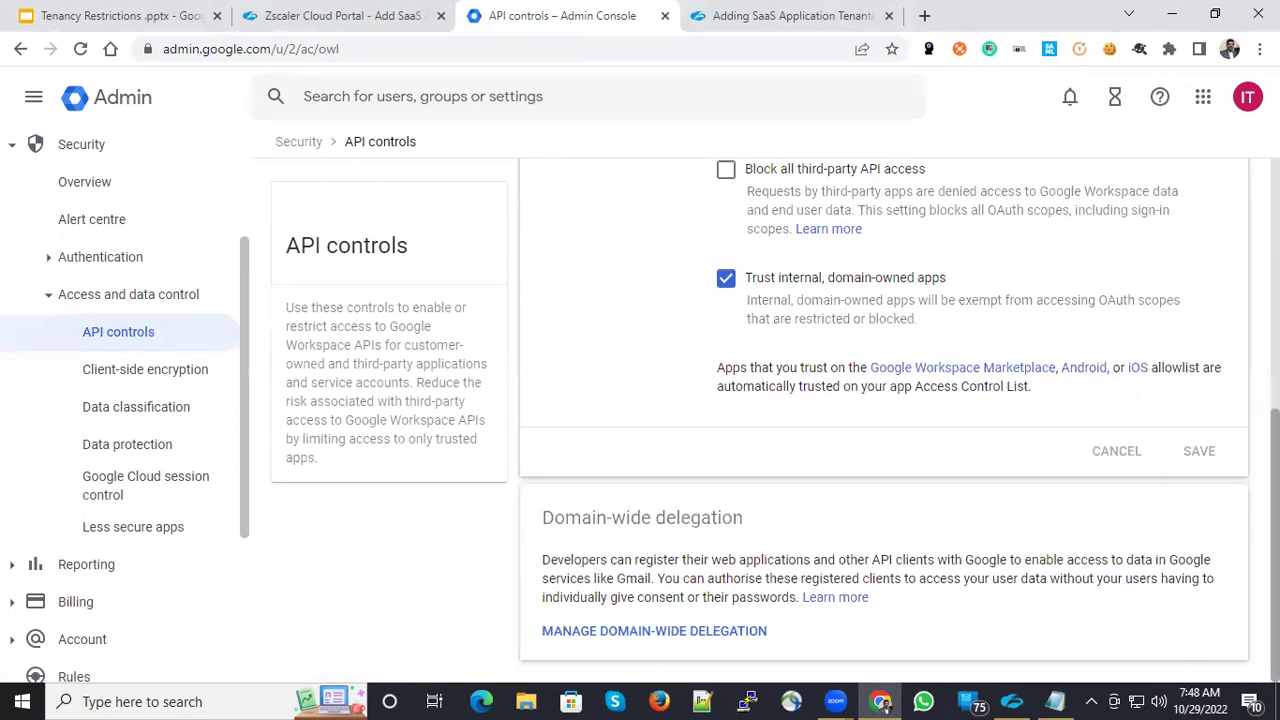
click(870, 603)
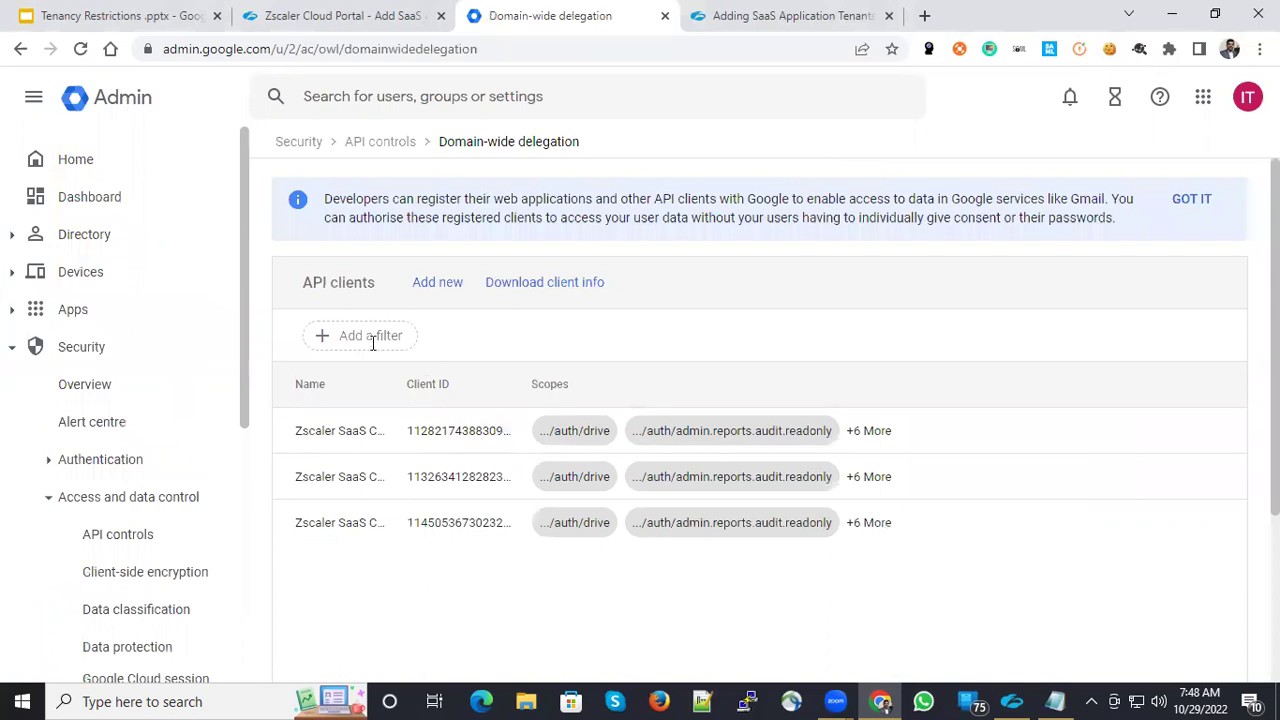
- Start adding a new client ID and paste the Zscaler client ID copied from Notepad
click(437, 290)
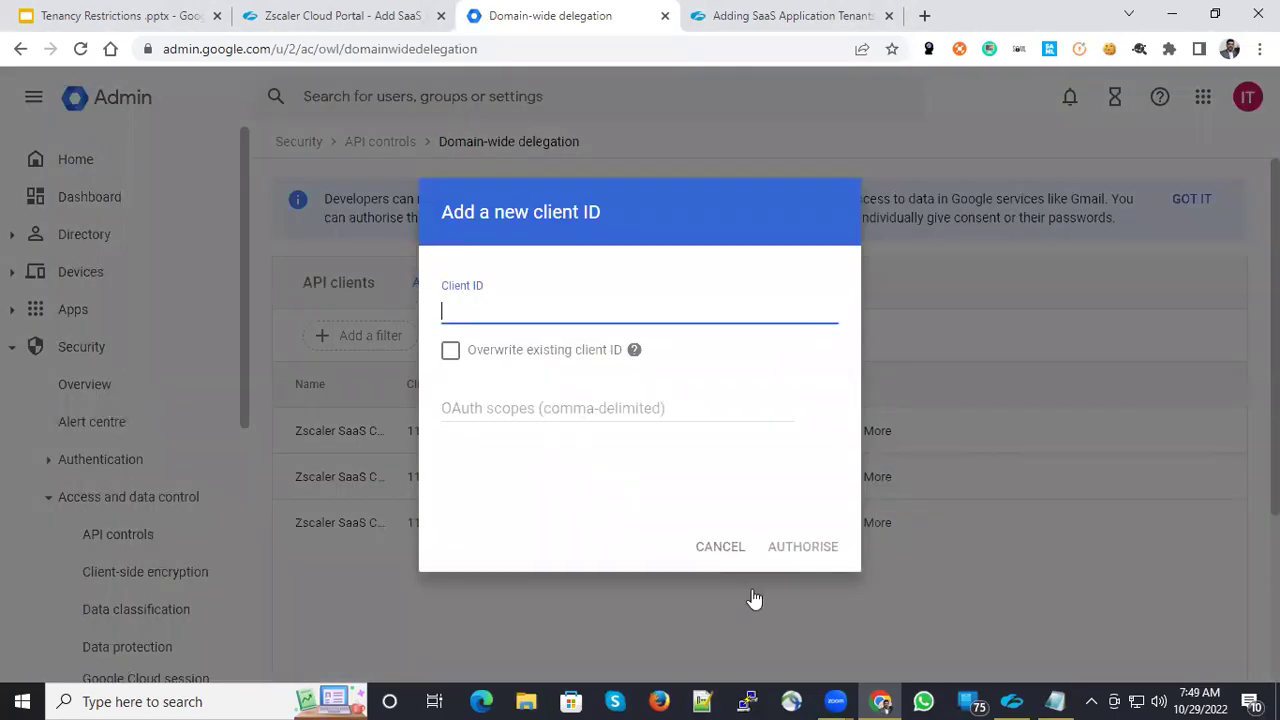
mouse_move(1056, 700)
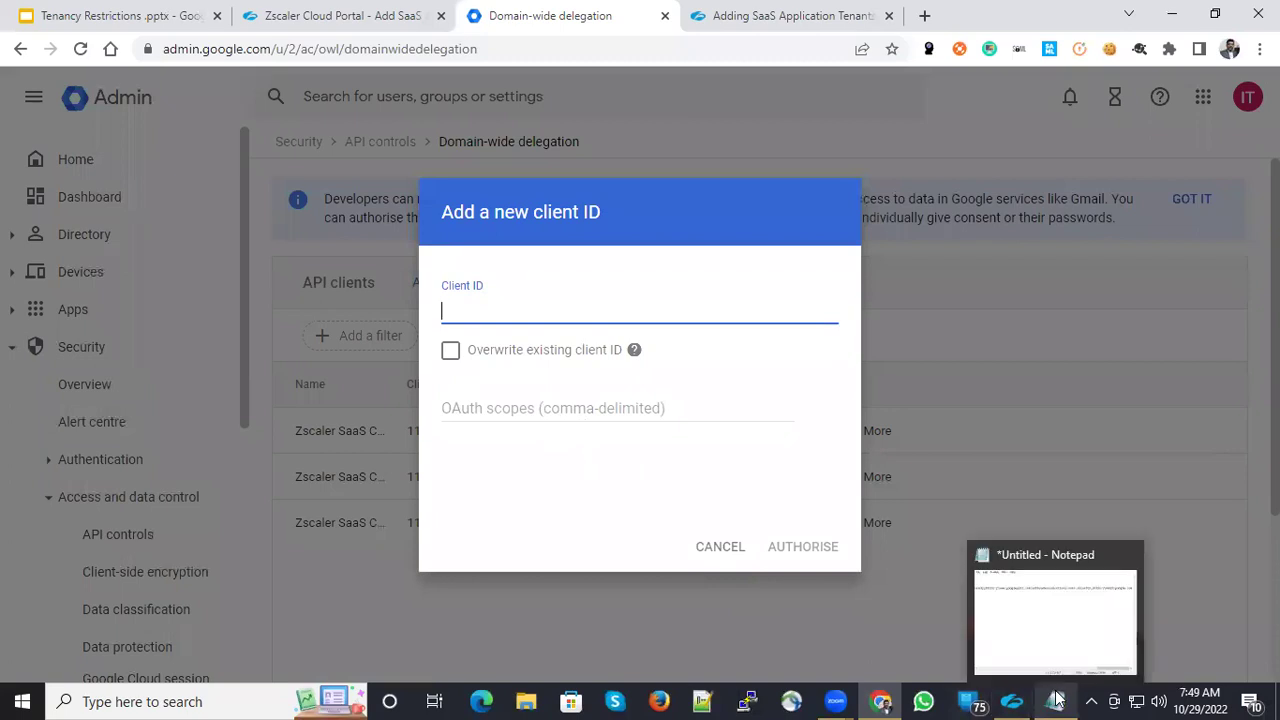
click(1063, 645)
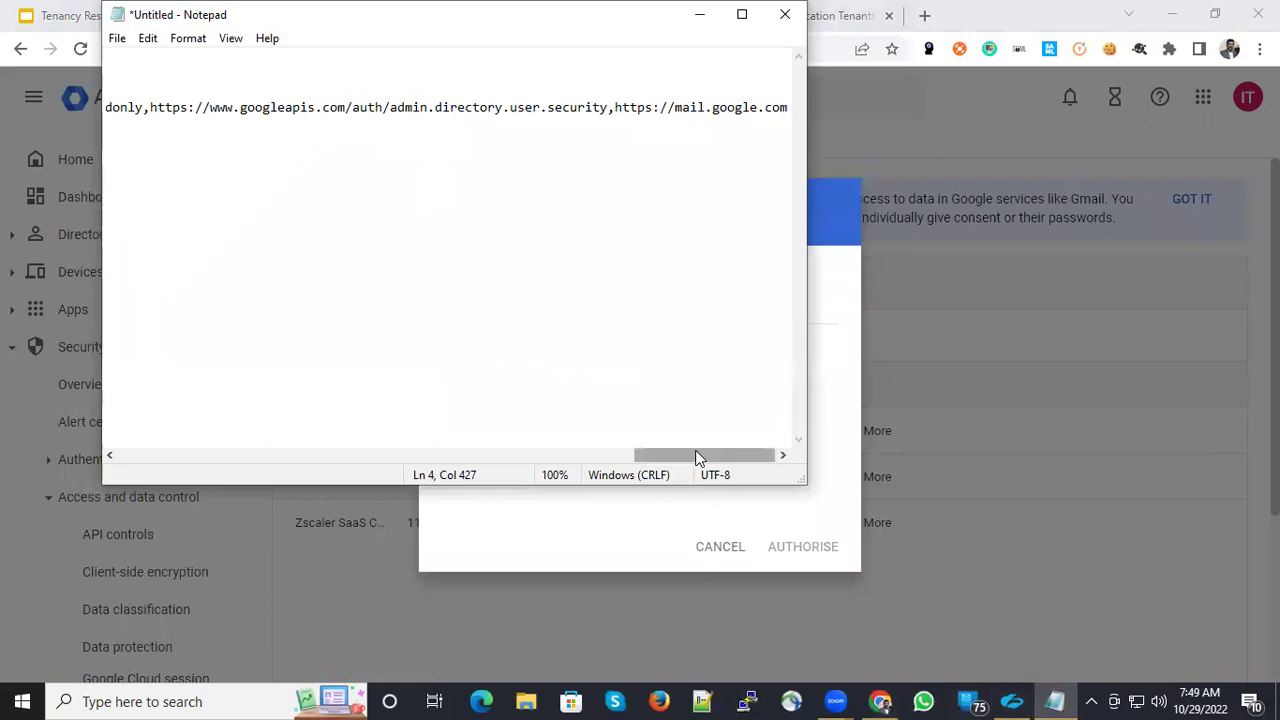
drag(697, 455, 316, 322)
drag(400, 456, 143, 400)
click(267, 38)
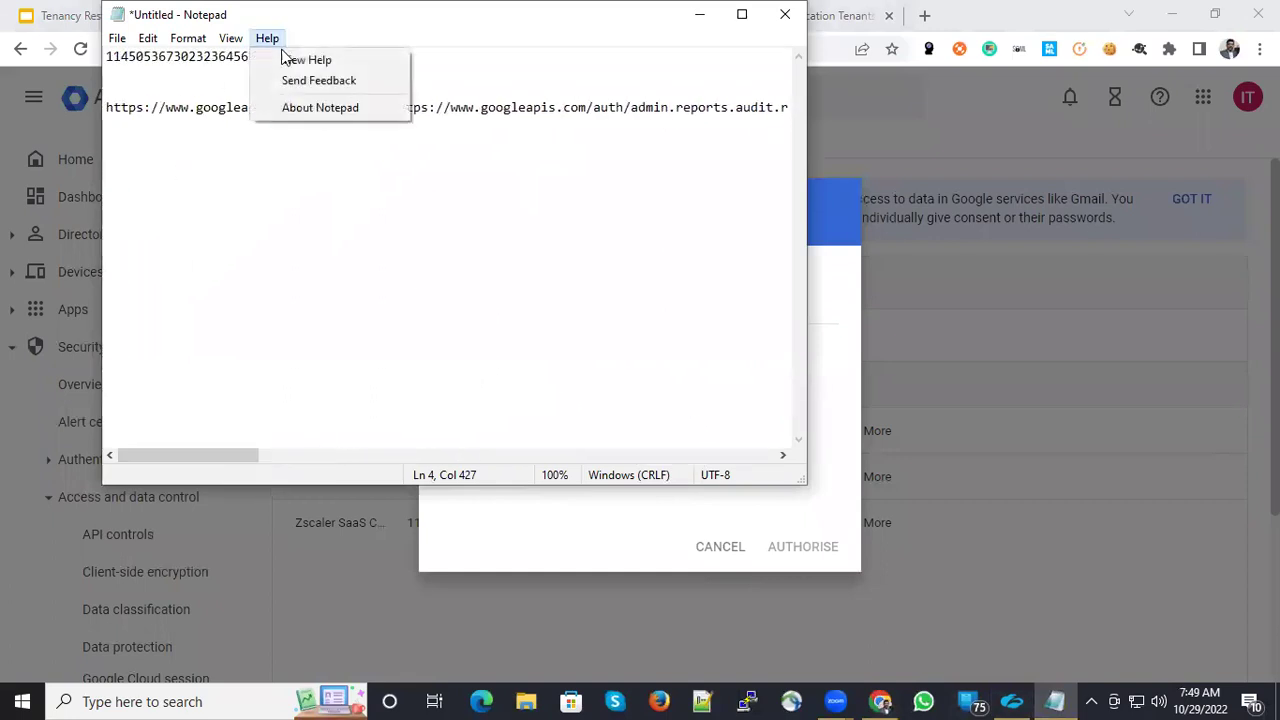
click(214, 60)
click(212, 57)
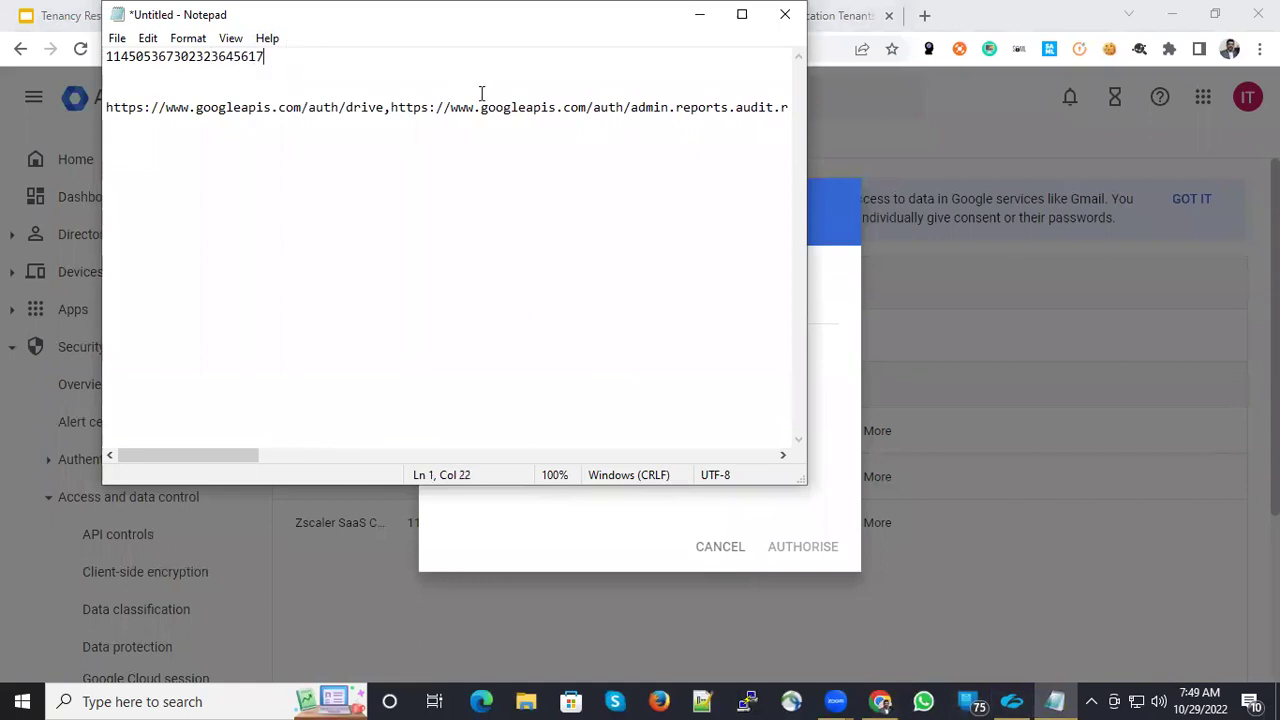
key(shift+Home)
key(ctrl+c)
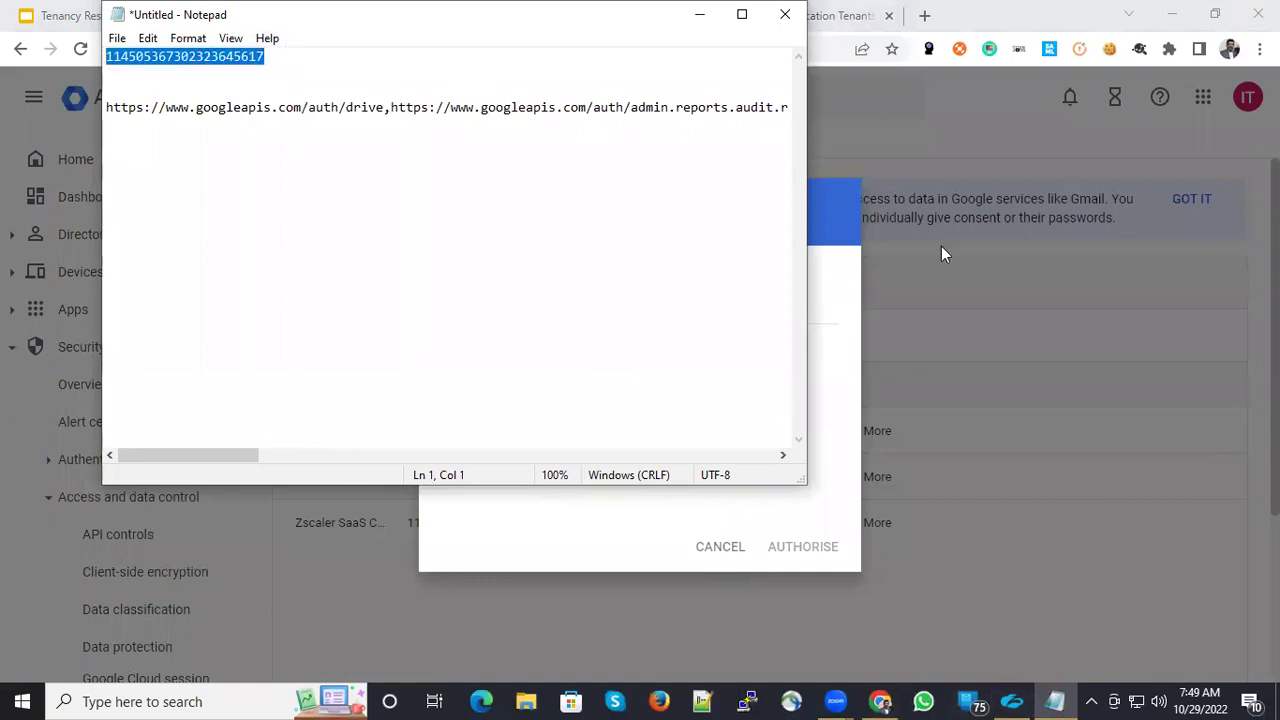
click(818, 311)
click(580, 311)
key(ctrl+v)
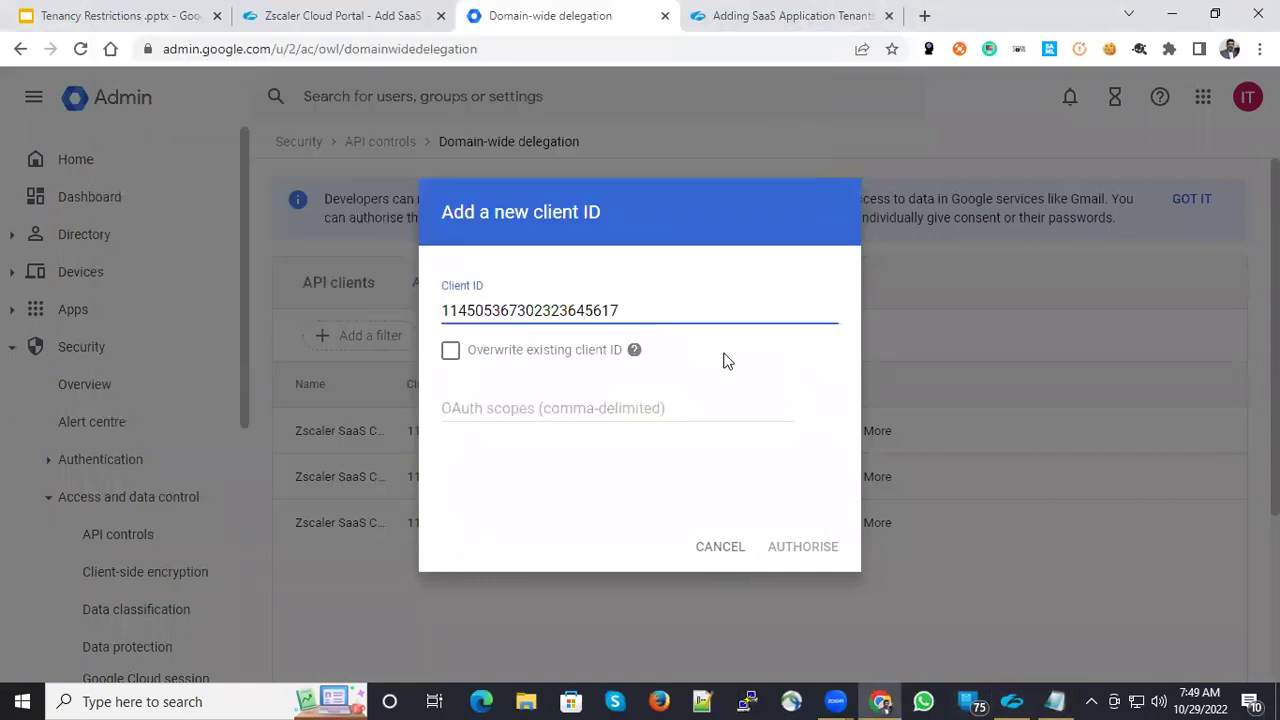
- Paste the OAuth scopes line, authorise, then cancel after the client-already-exists error
key(alt+Tab)
click(304, 107)
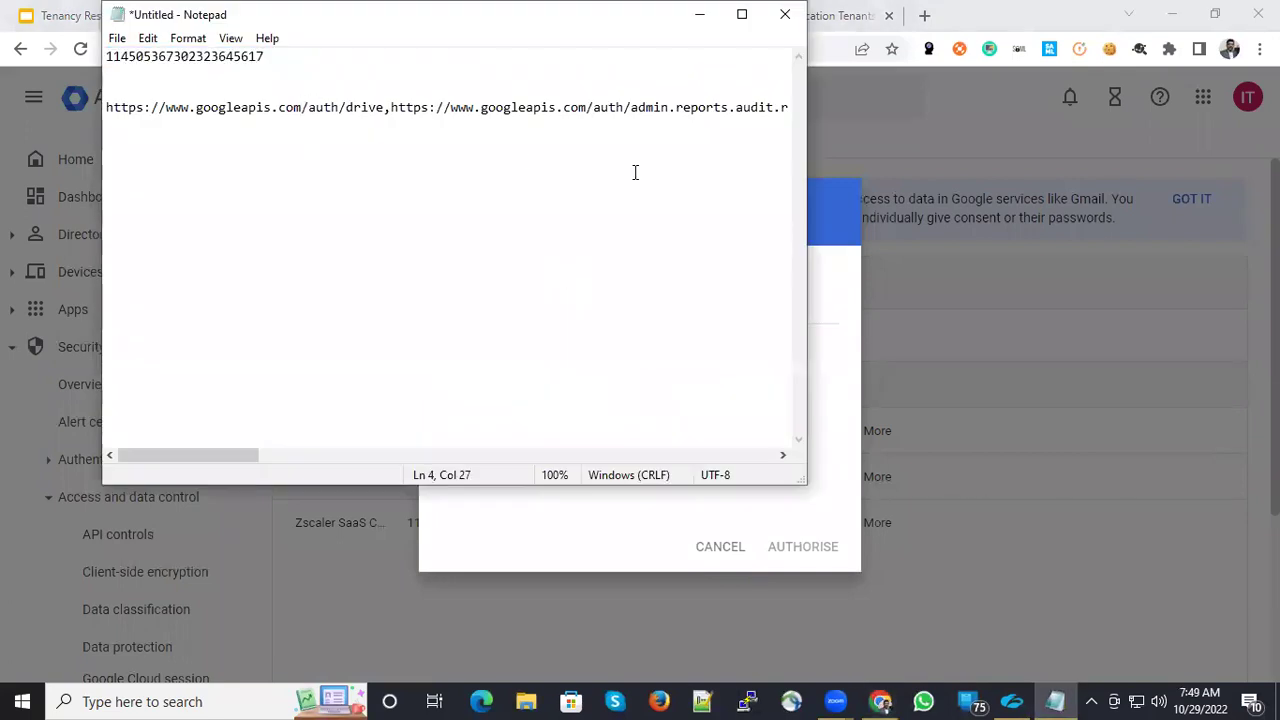
key(Home)
key(shift+End)
key(ctrl+c)
key(alt+Tab)
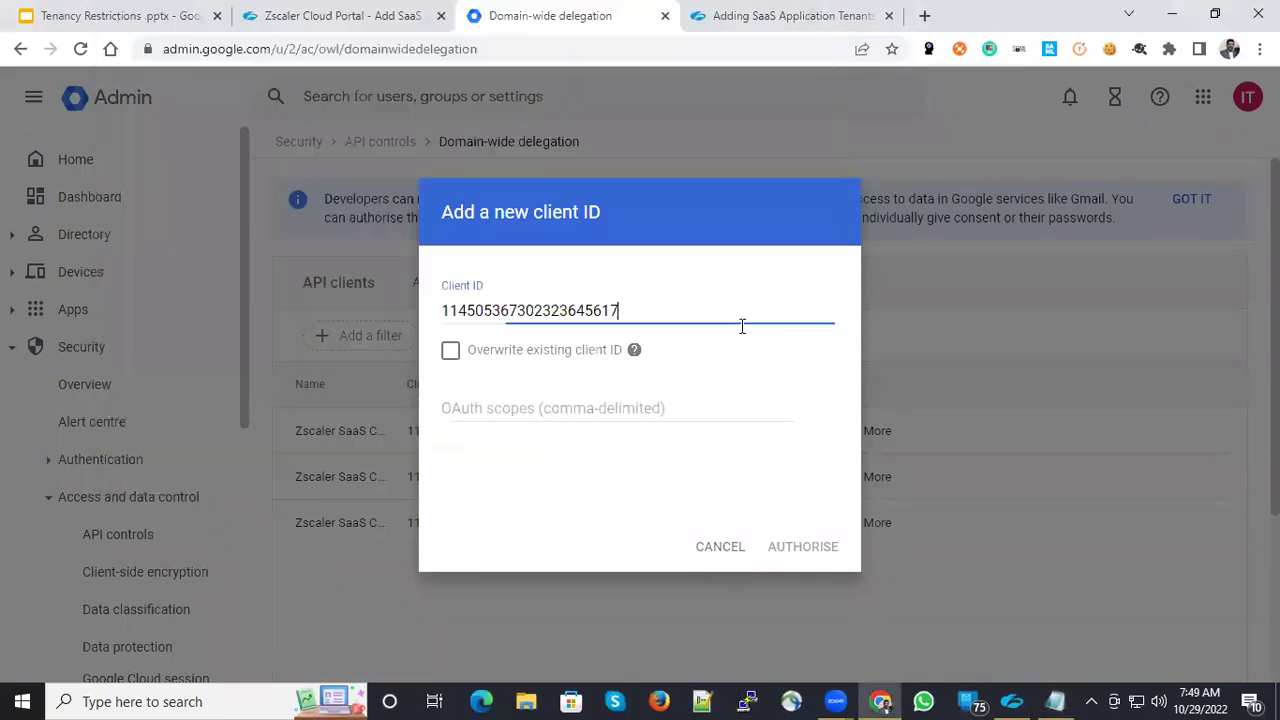
click(563, 405)
key(ctrl+v)
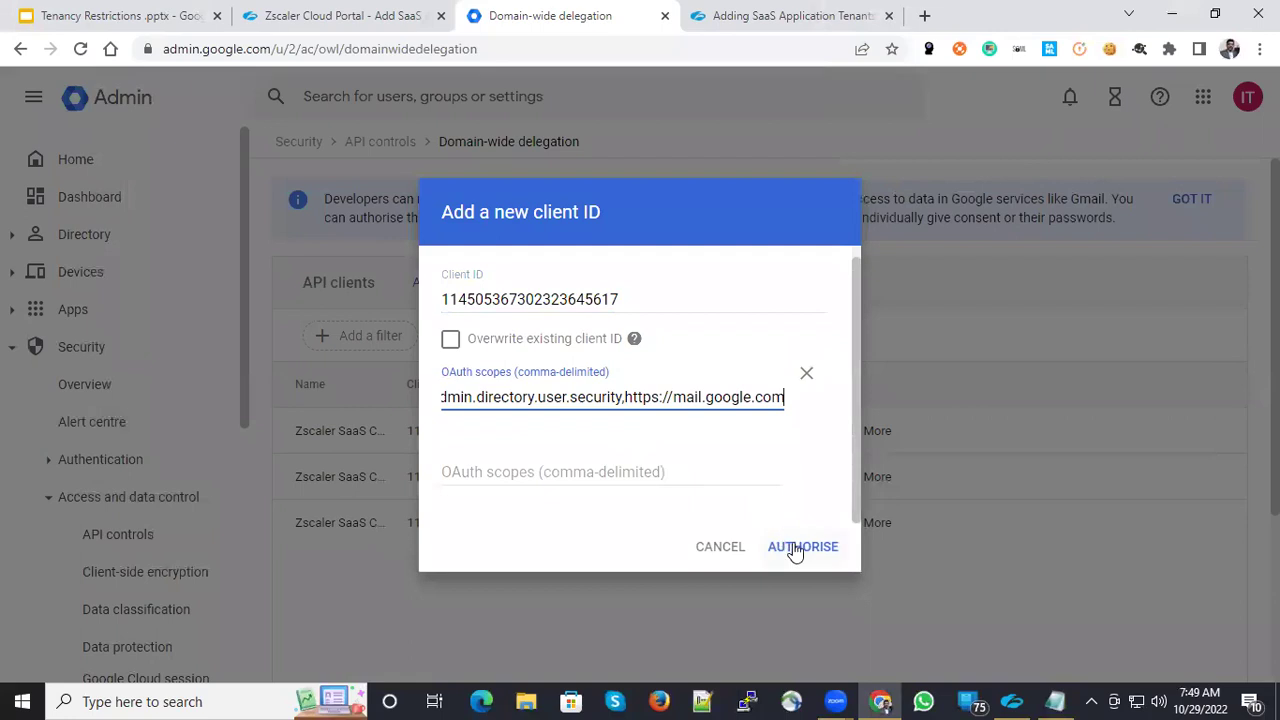
click(794, 546)
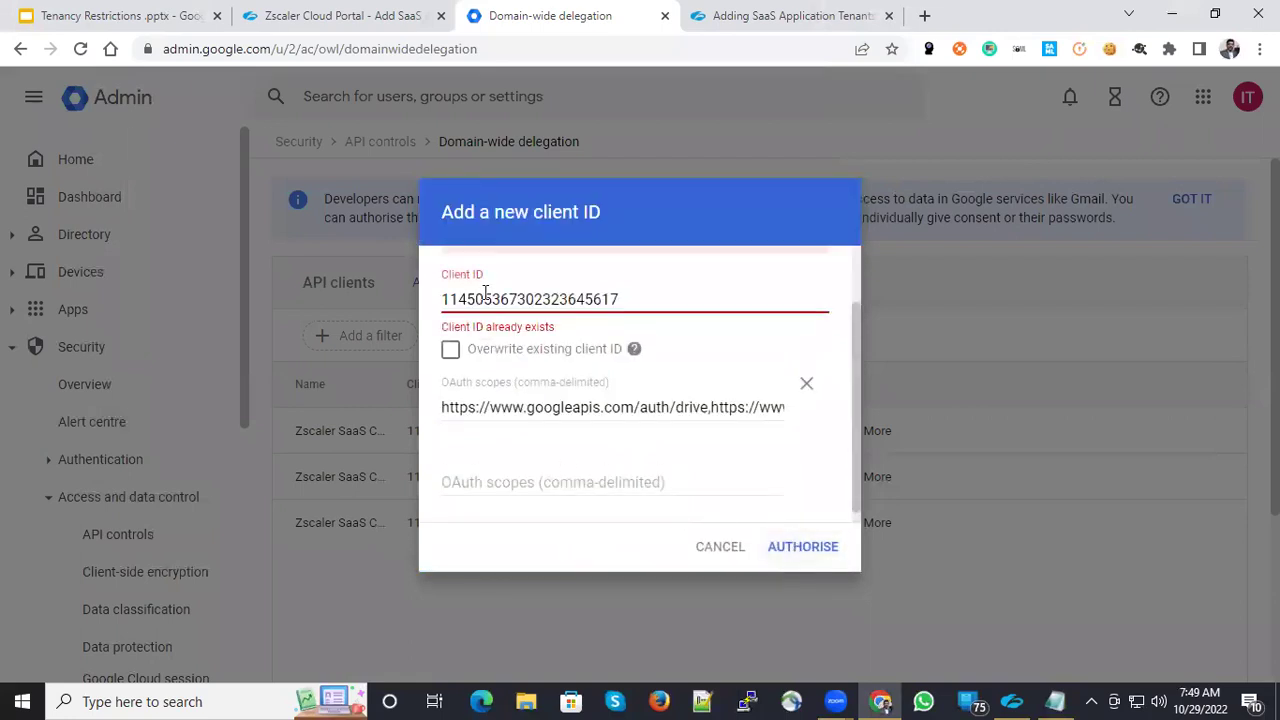
click(718, 548)
- Select the Zscaler client ID line in the Notepad note
key(alt+Tab)
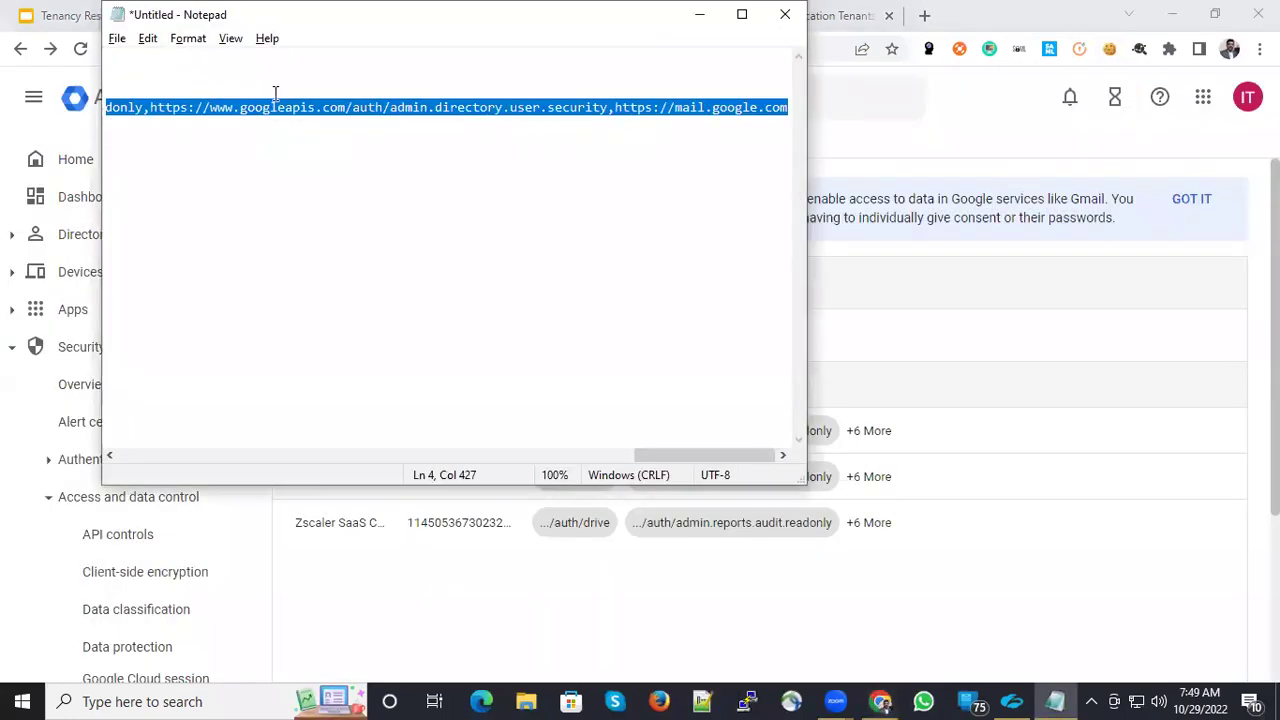
drag(647, 454, 114, 194)
click(110, 455)
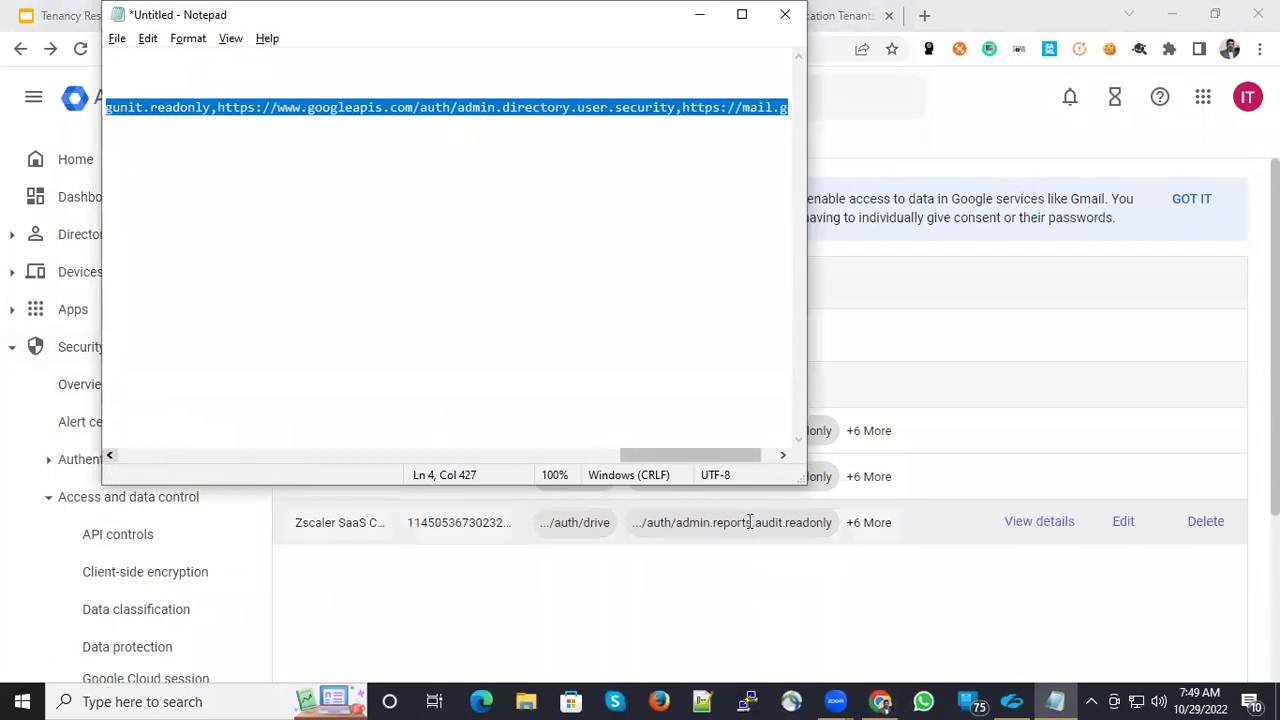
drag(697, 456, 193, 440)
click(269, 60)
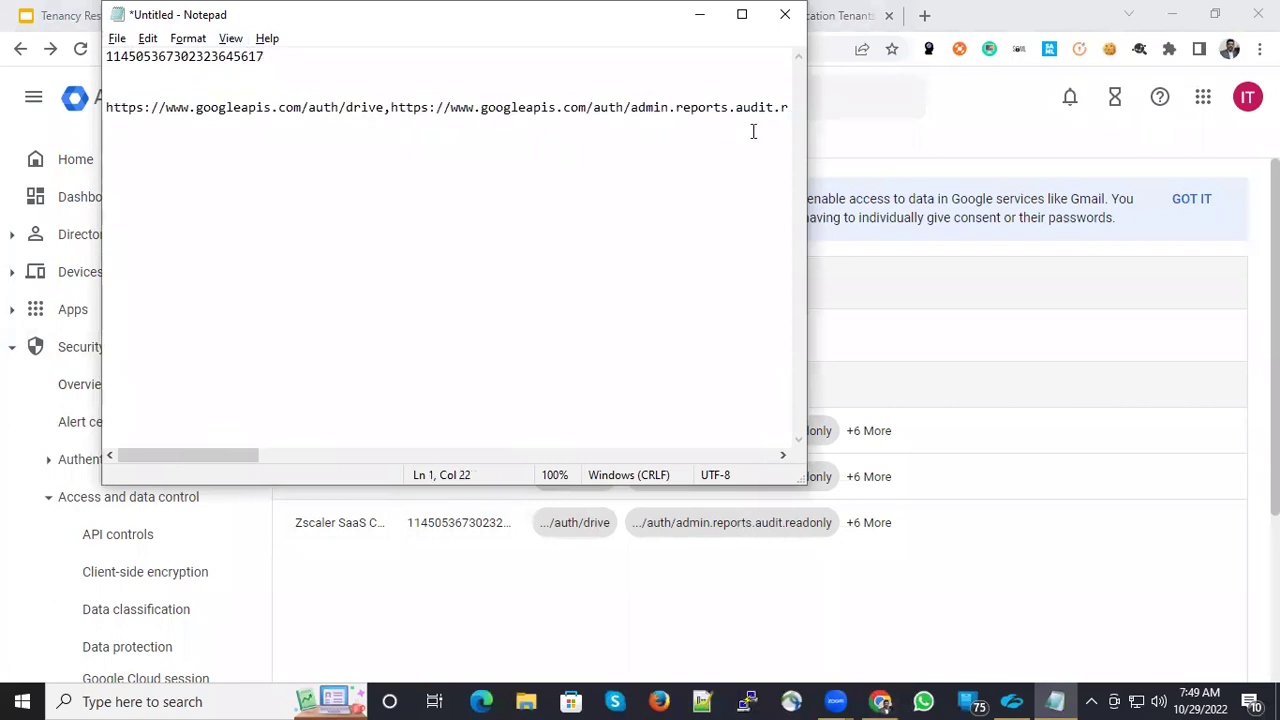
key(shift+Home)
- Find the client ID on the delegation page and review its authorised scopes without changes
click(814, 243)
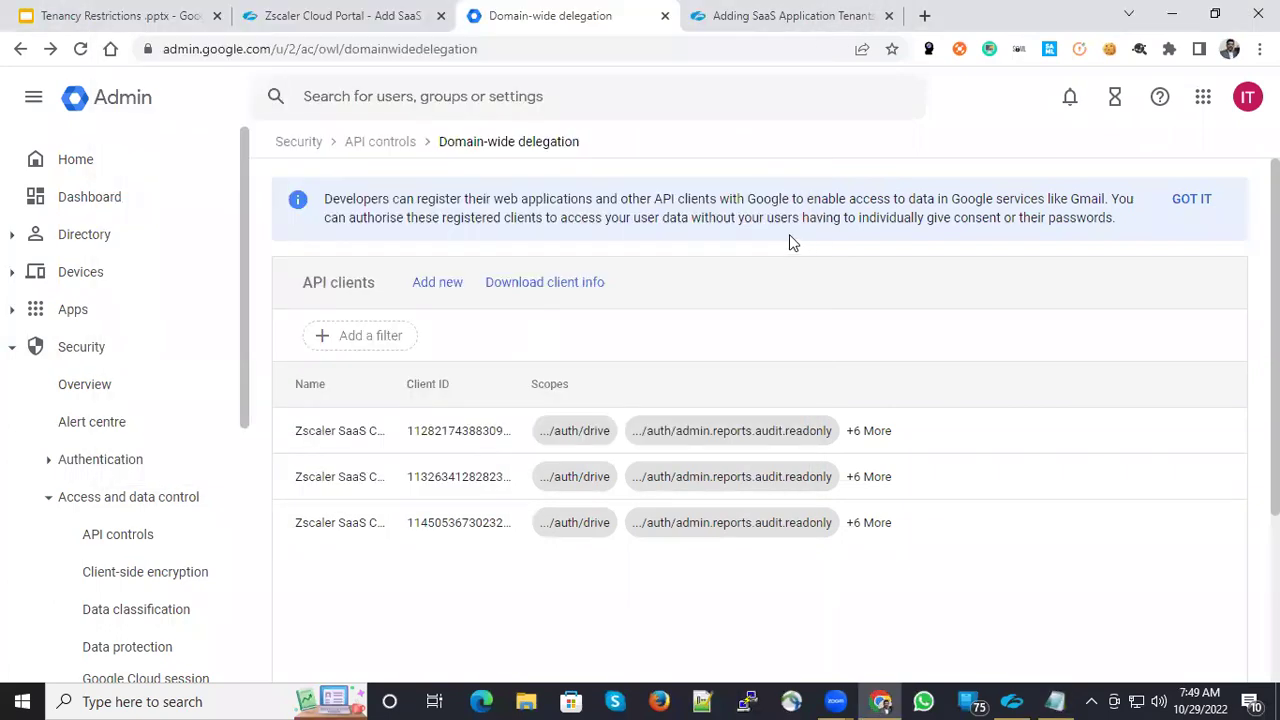
key(ctrl+f)
key(ctrl+v)
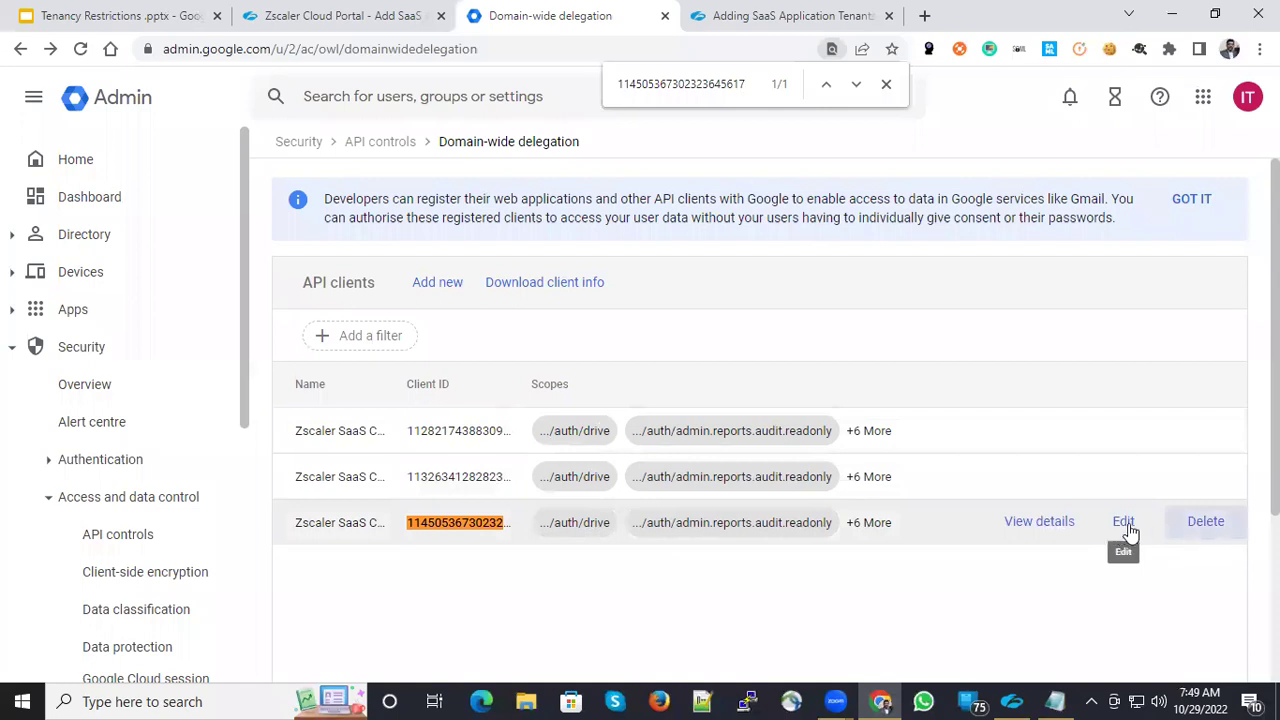
click(1096, 528)
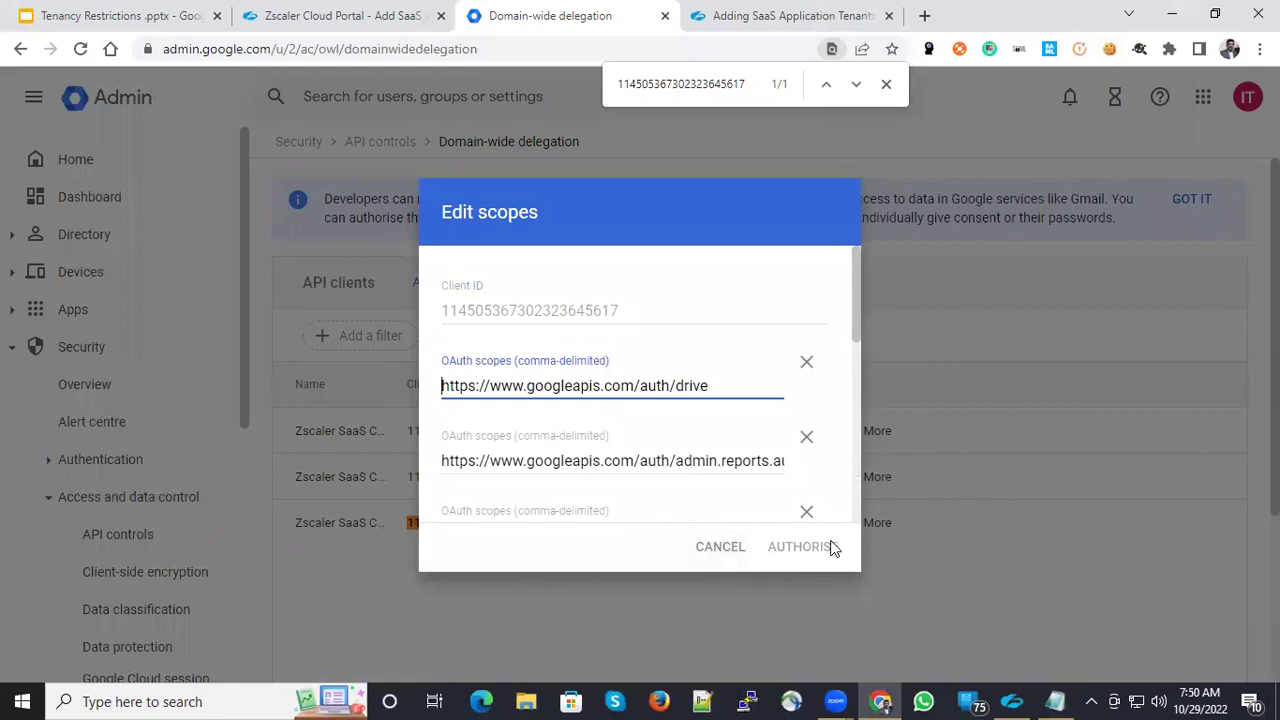
click(737, 548)
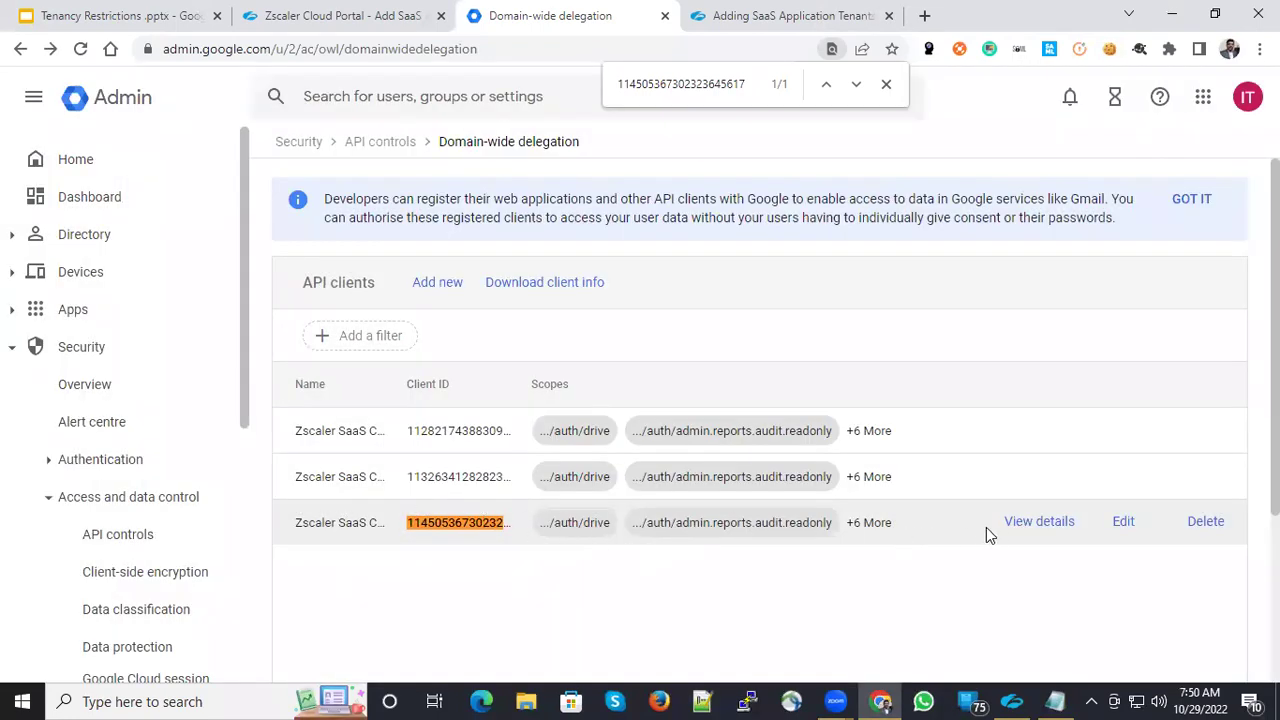
- Enter the Google admin e-mail in step 4 of the tenant form, then cancel it
click(312, 14)
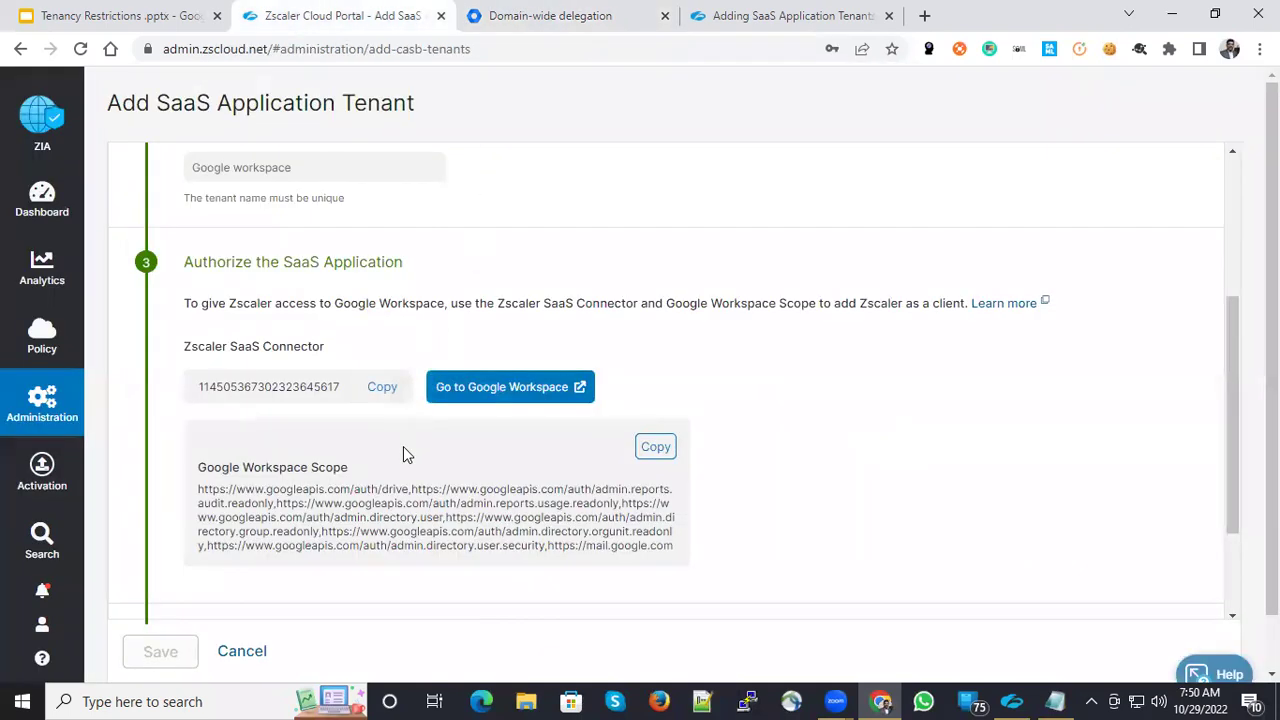
scroll(403, 446, down, 3)
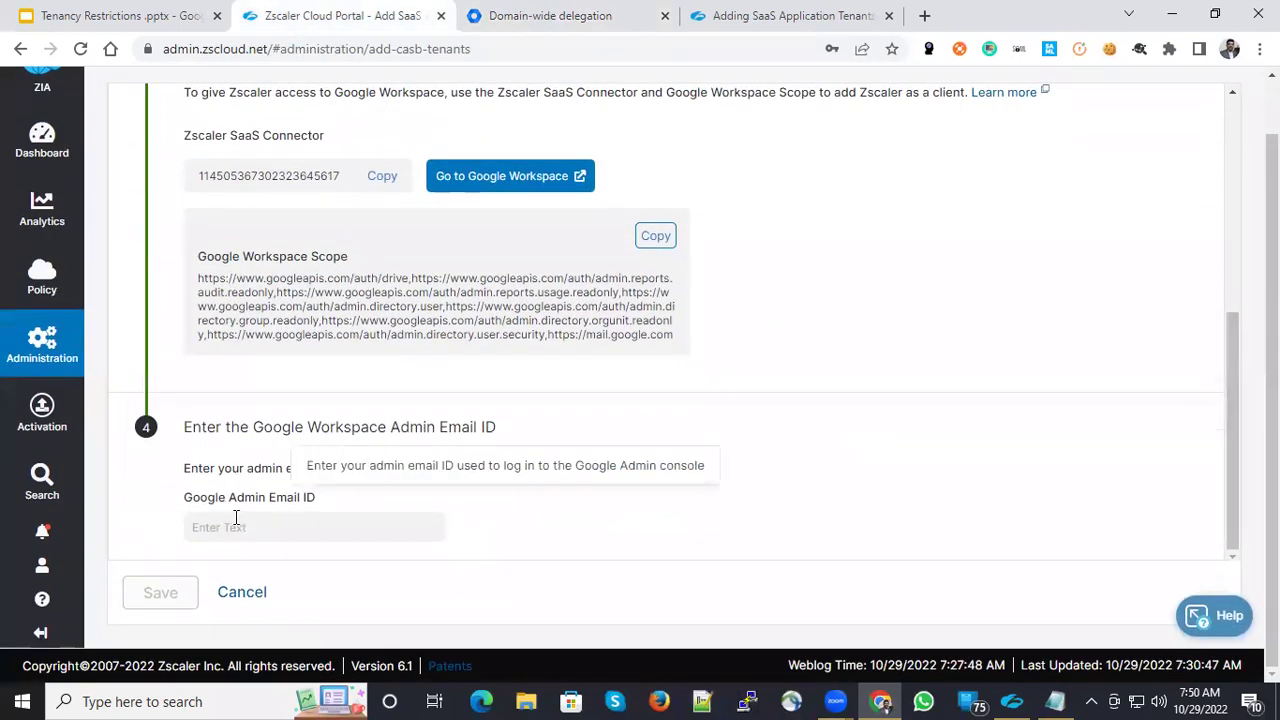
click(236, 525)
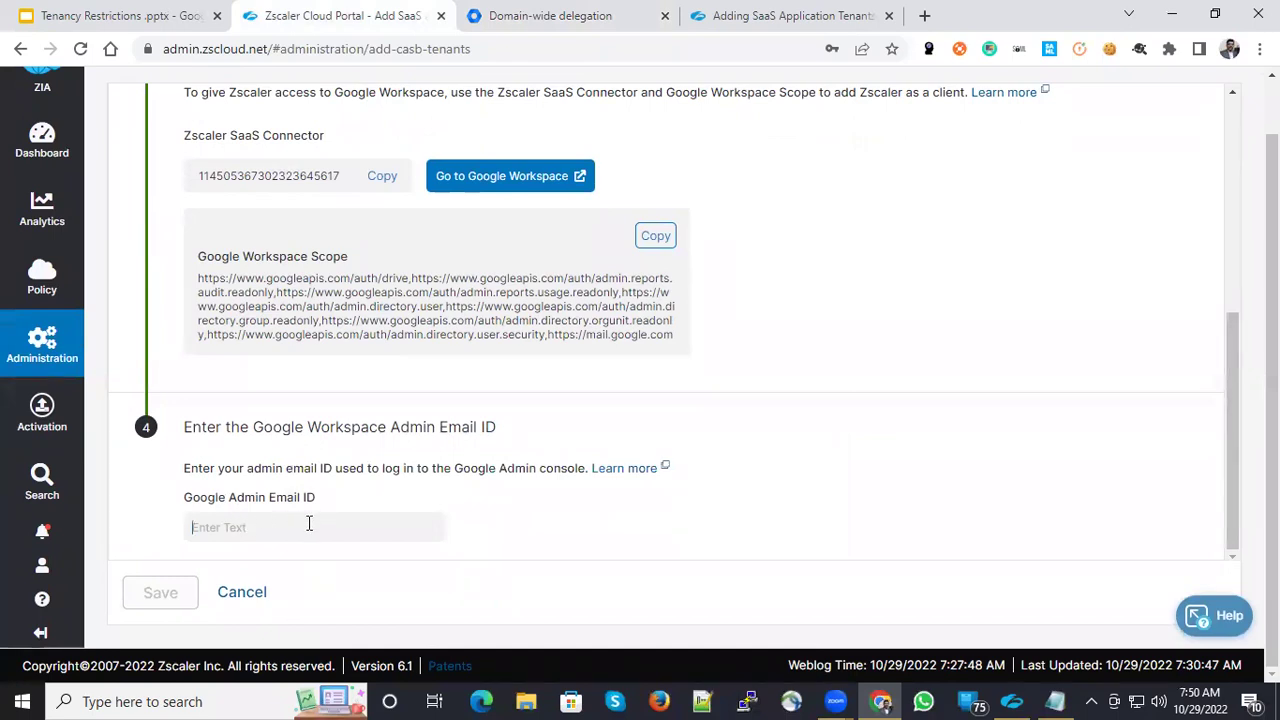
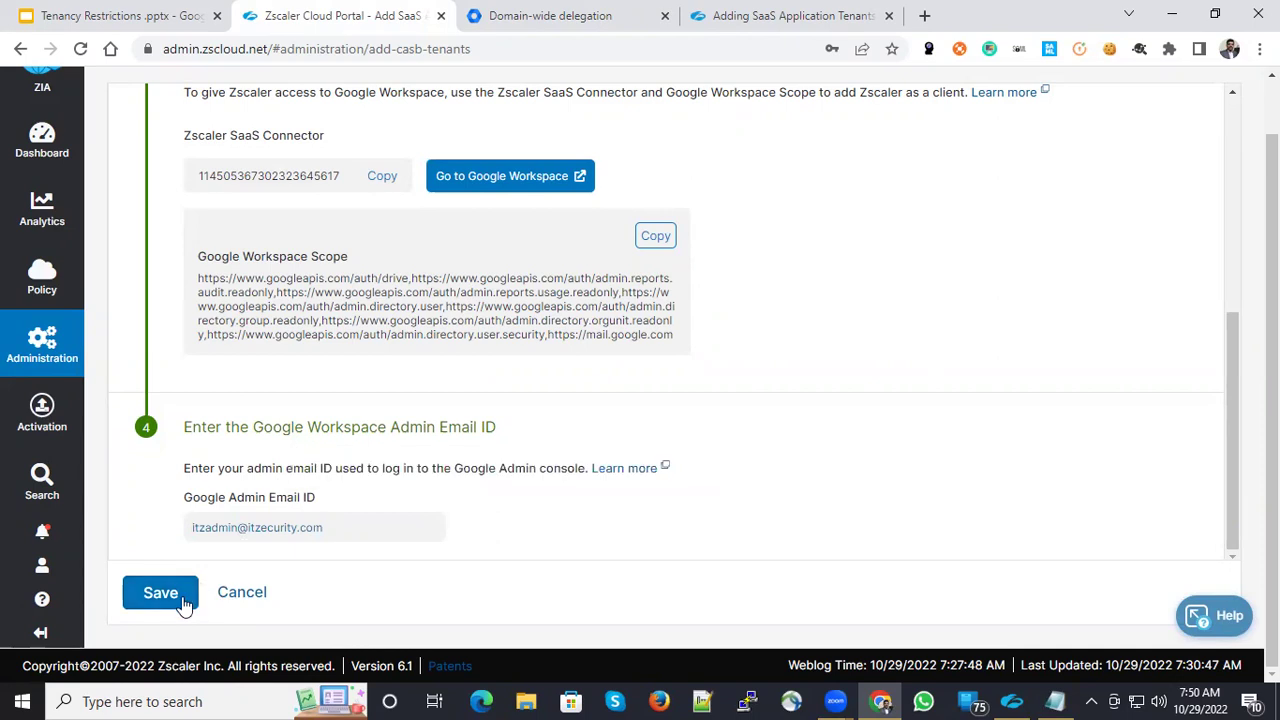
click(251, 598)
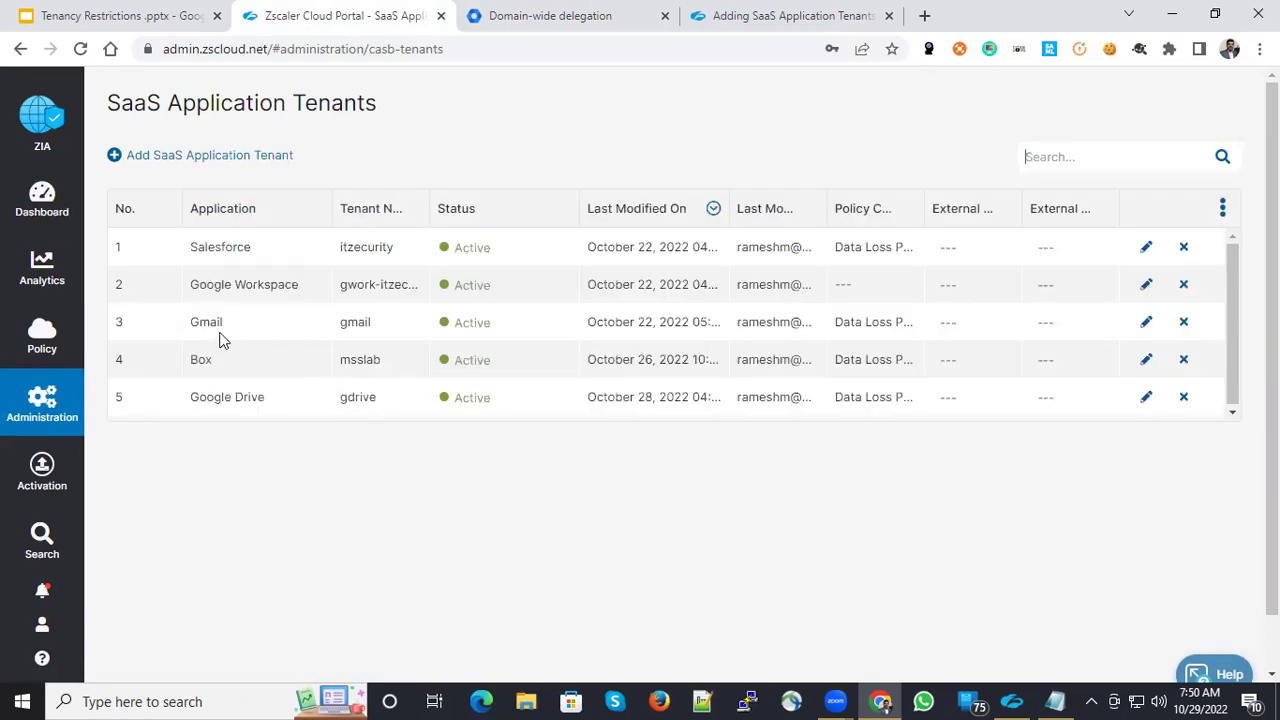
- Review the Google Workspace tenant's authorization settings and Active status, closing without saving
click(1146, 285)
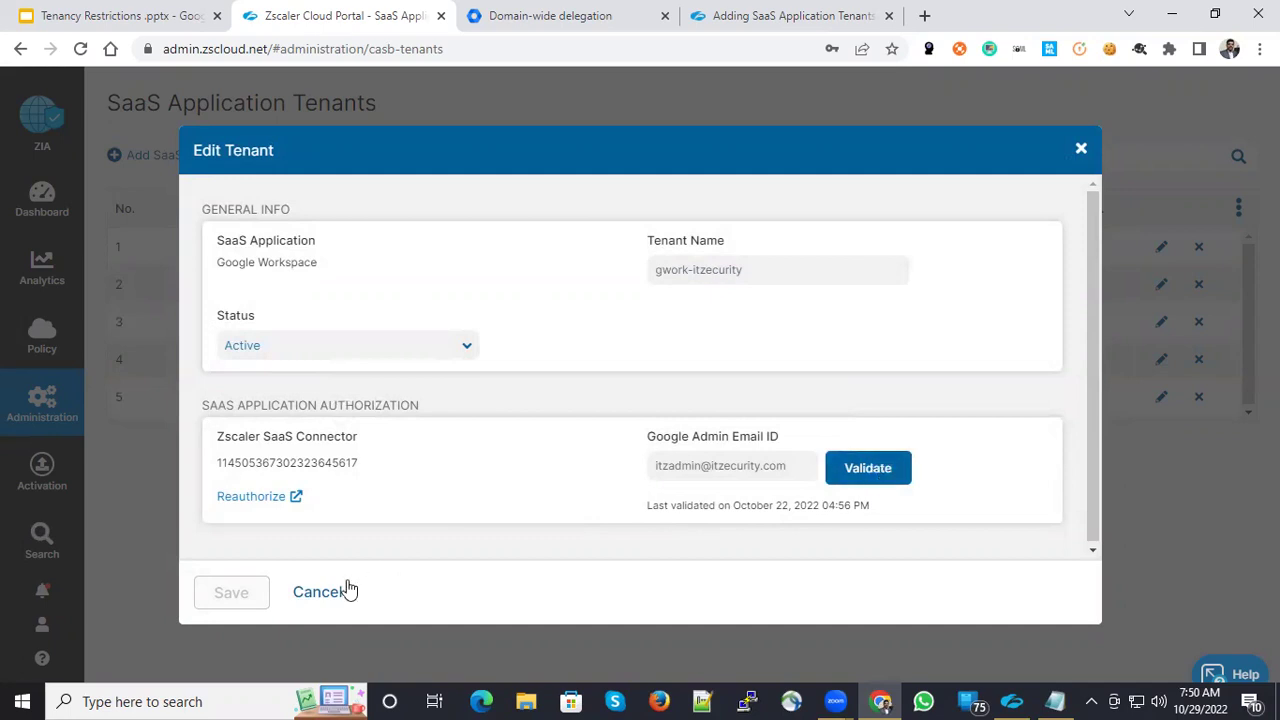
click(305, 595)
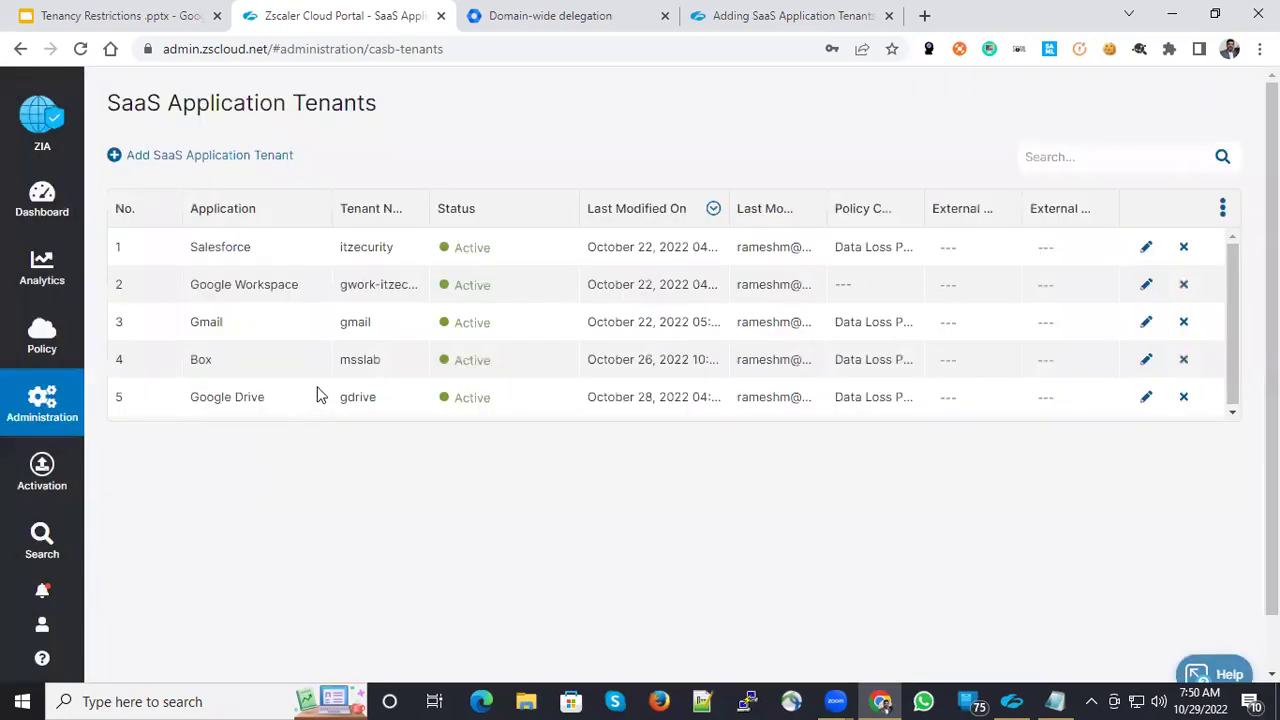
double_click(478, 286)
mouse_move(24, 428)
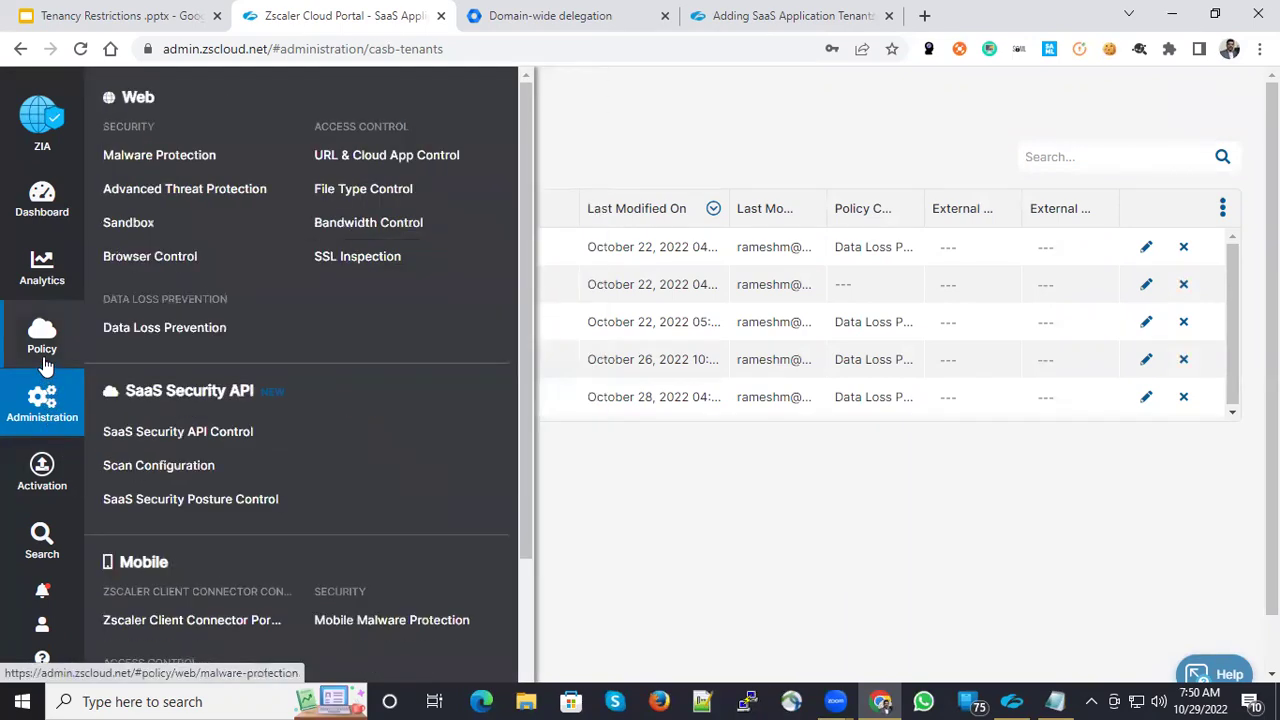
- Show SaaS Security Posture Control for Google Workspace and check its nine enabled policies
mouse_move(48, 350)
click(235, 500)
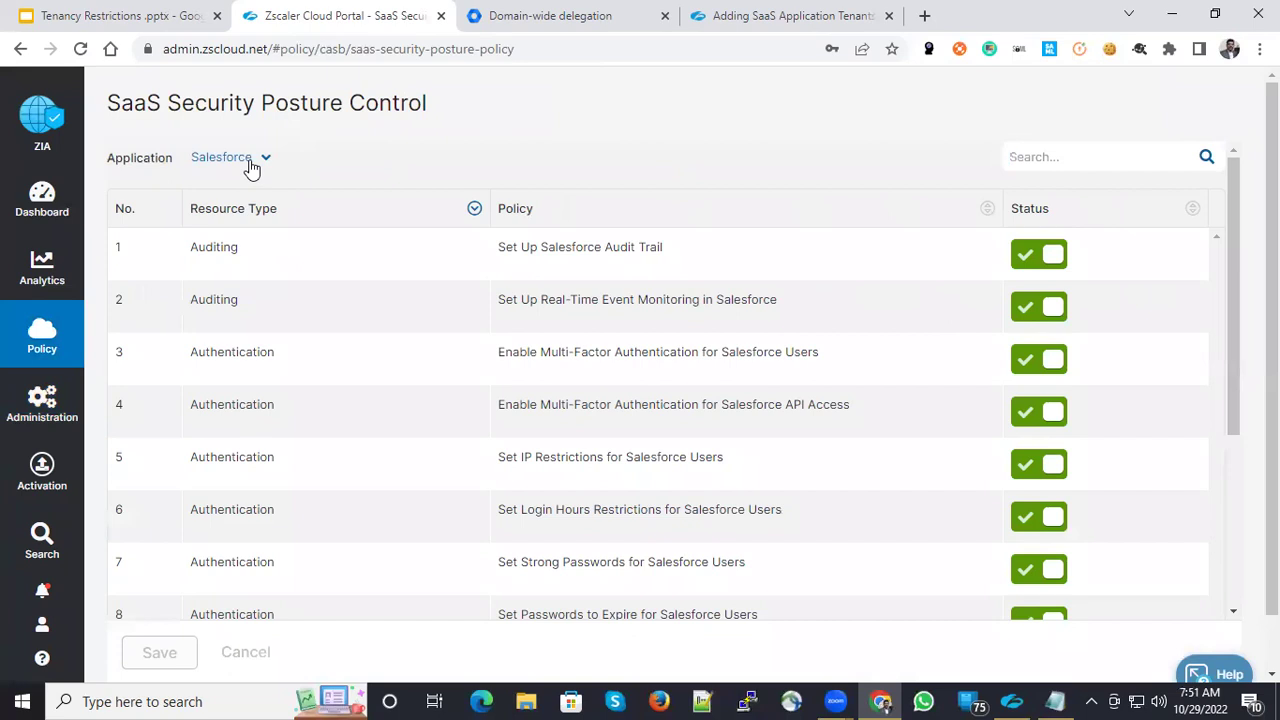
click(251, 164)
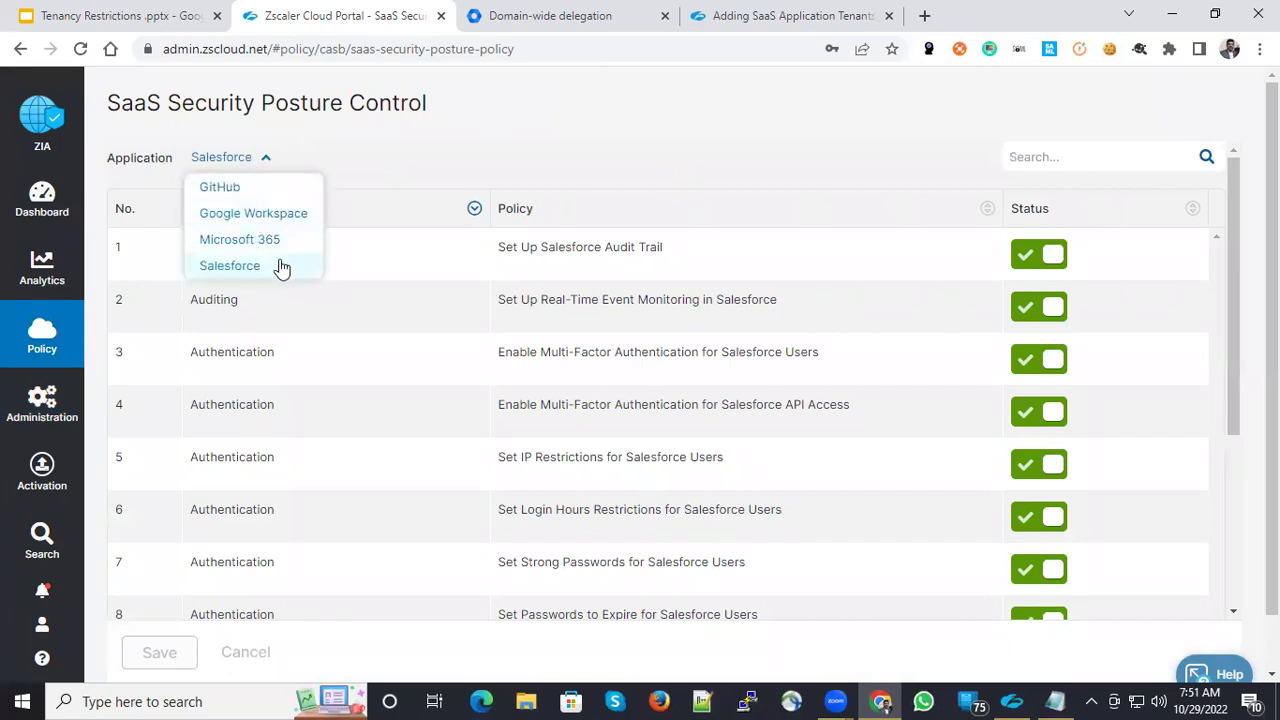
click(285, 215)
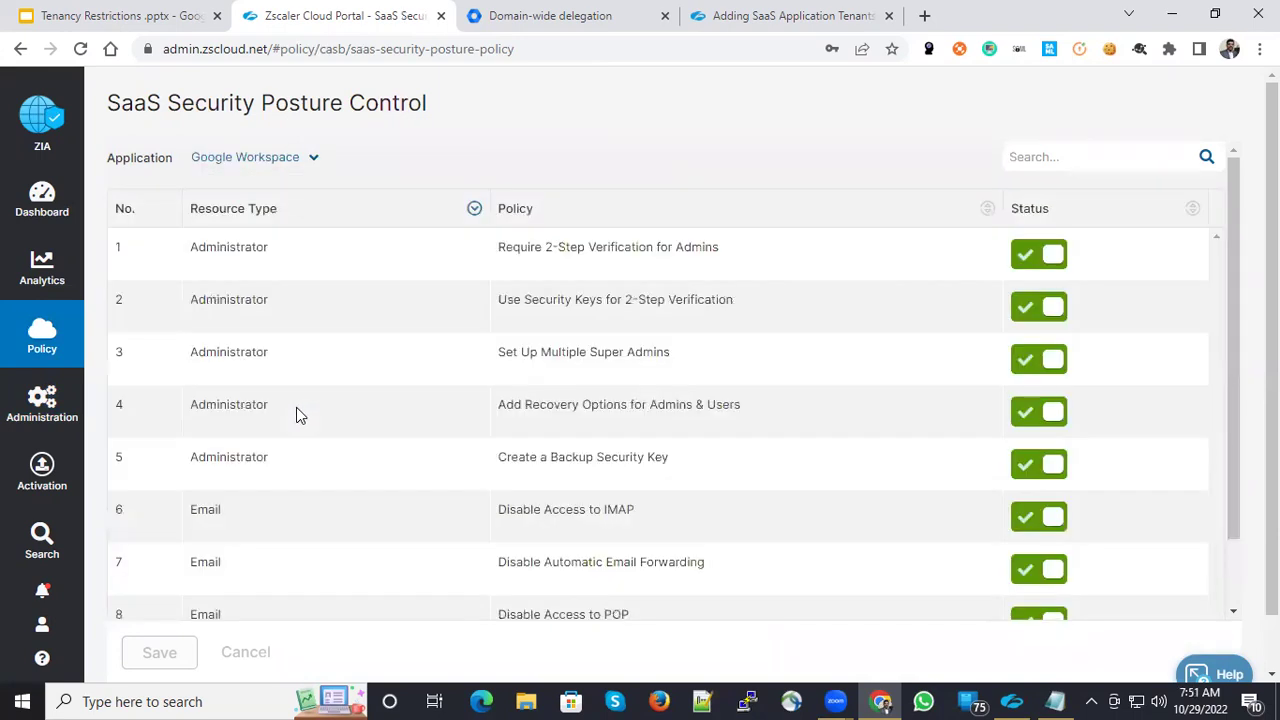
scroll(446, 400, down, 2)
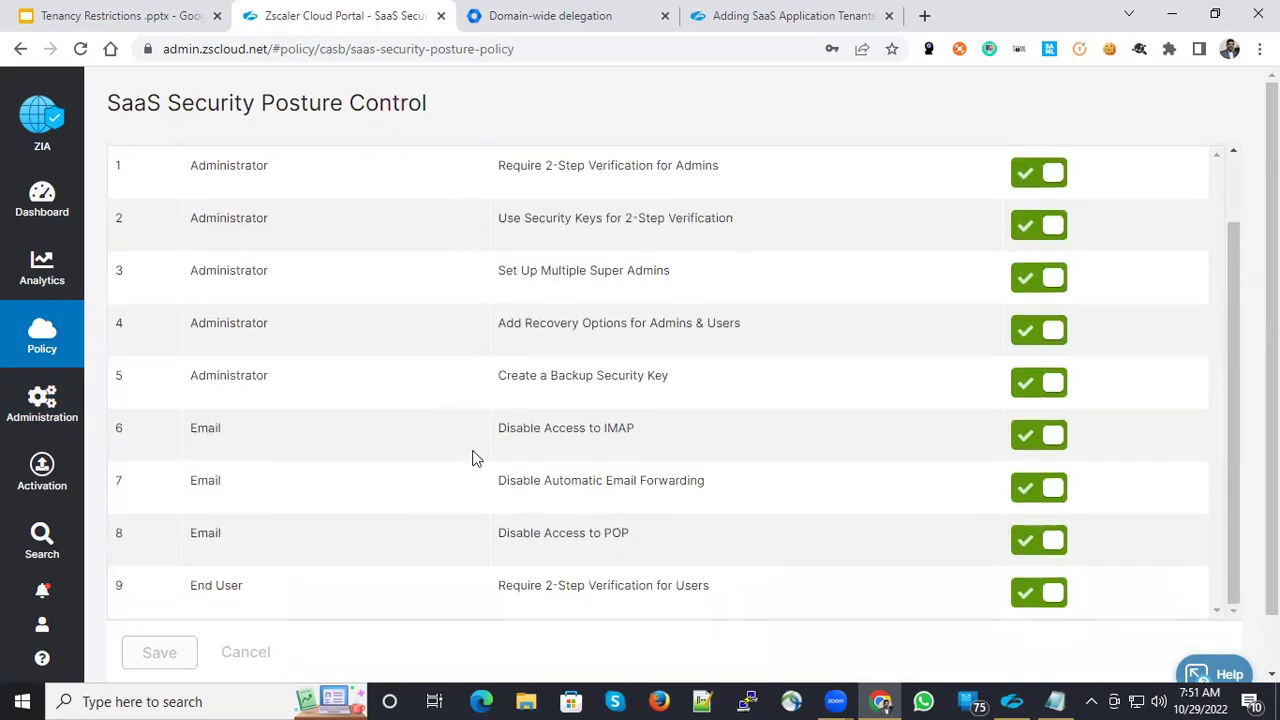
scroll(394, 428, up, 1)
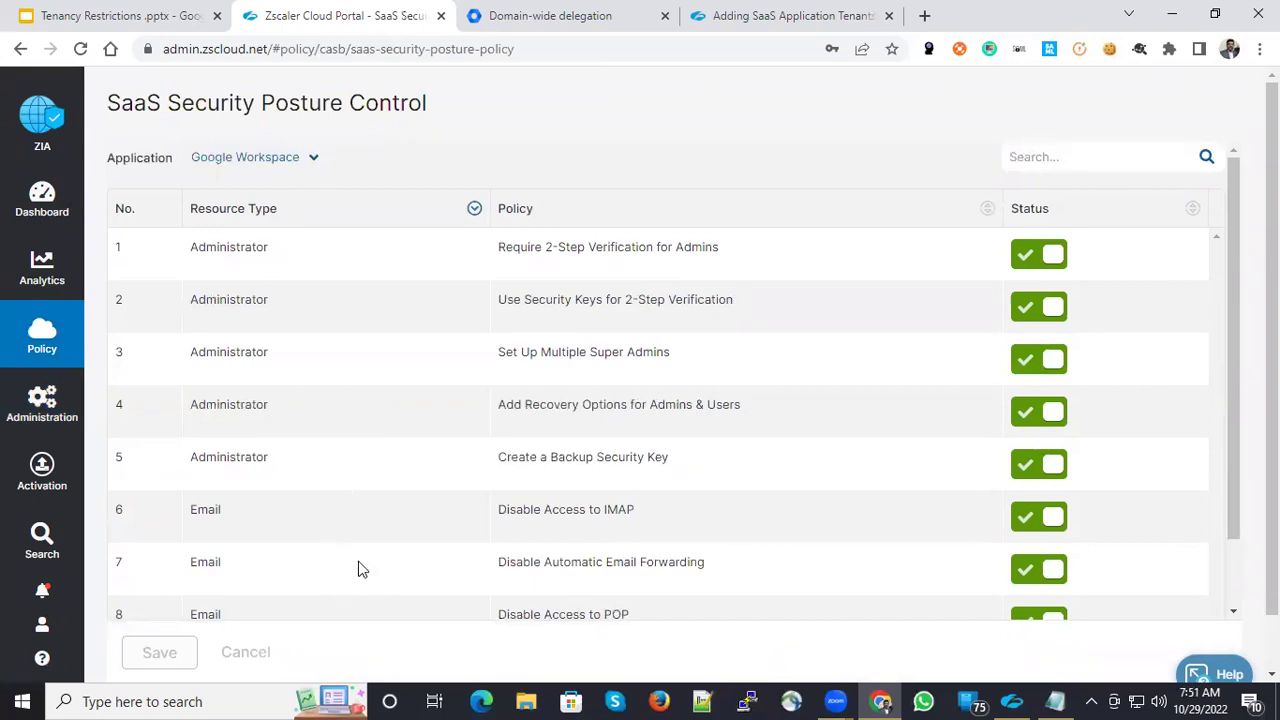
scroll(390, 569, down, 1)
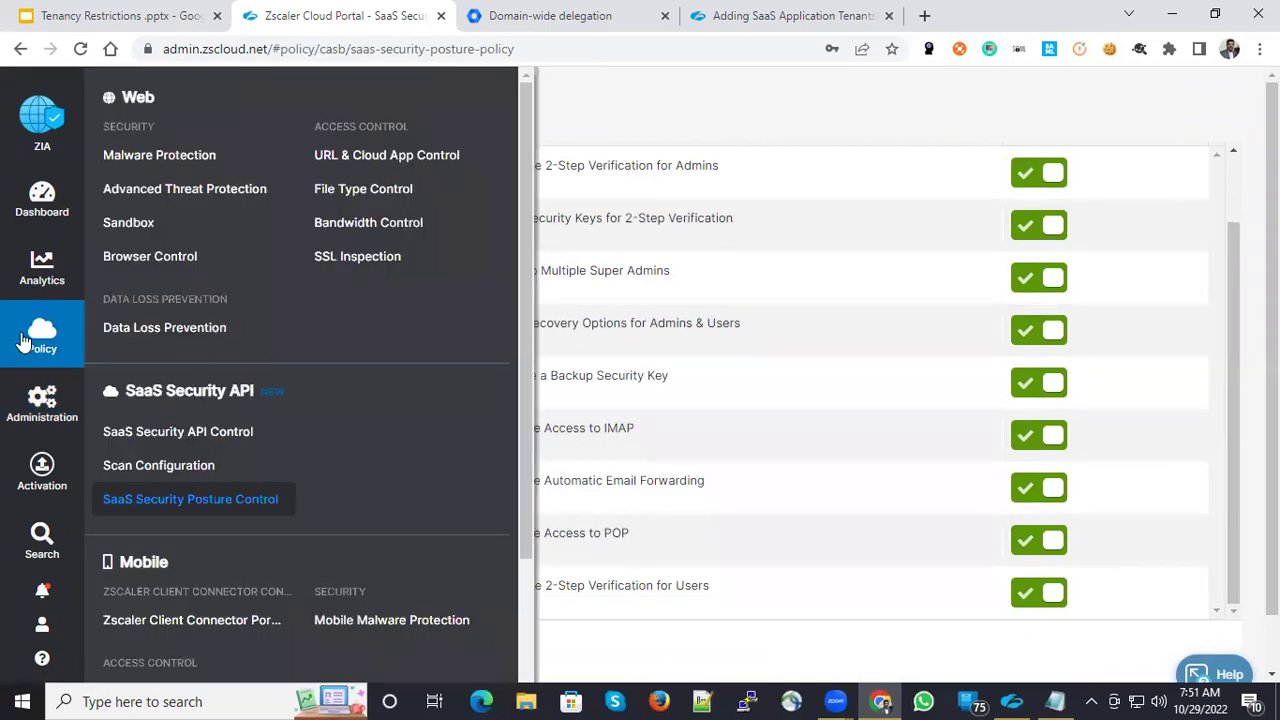
mouse_move(42, 293)
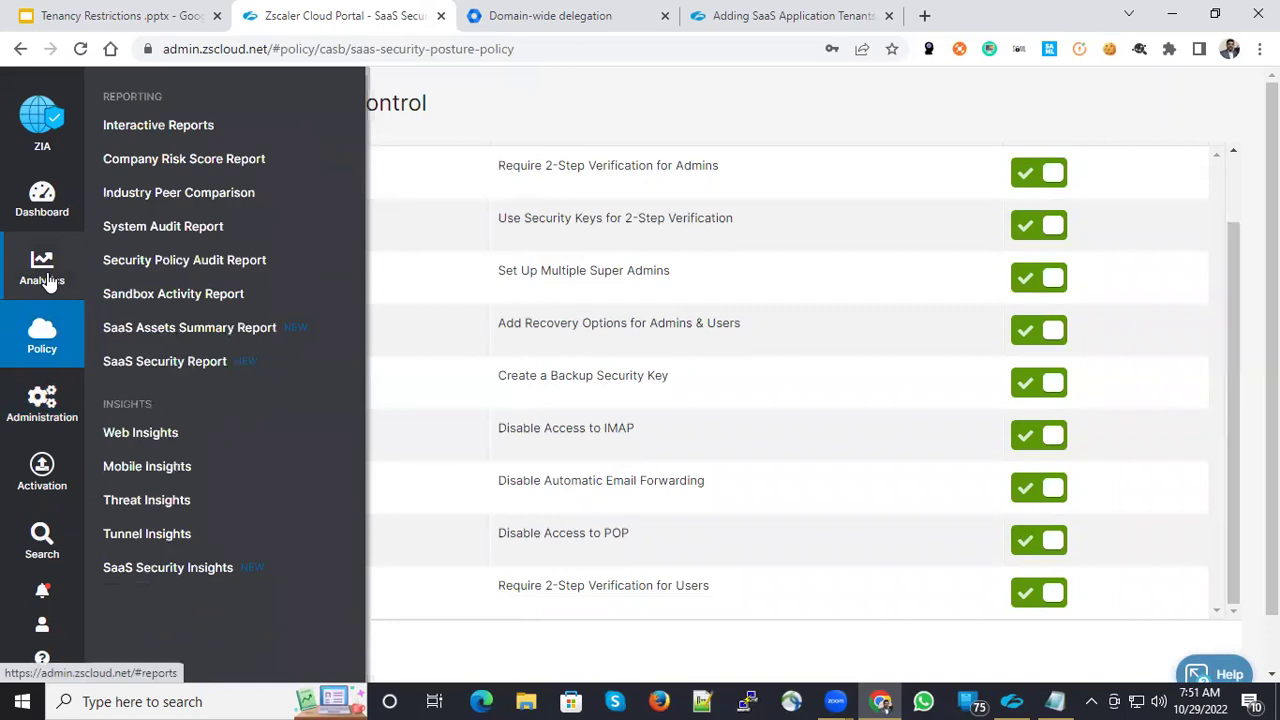
- Open Analytics' SaaS Security Report and view its Assets, Alerts & Activities, and Security Configuration tabs
click(46, 280)
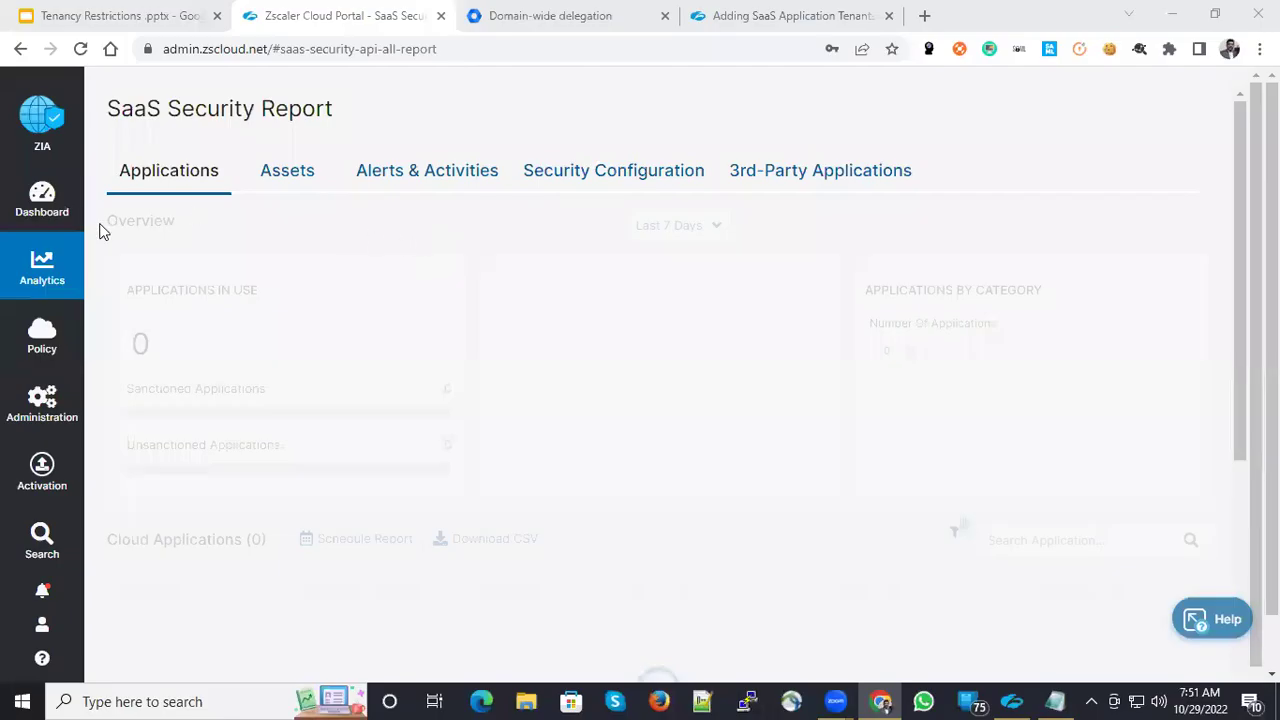
mouse_move(48, 270)
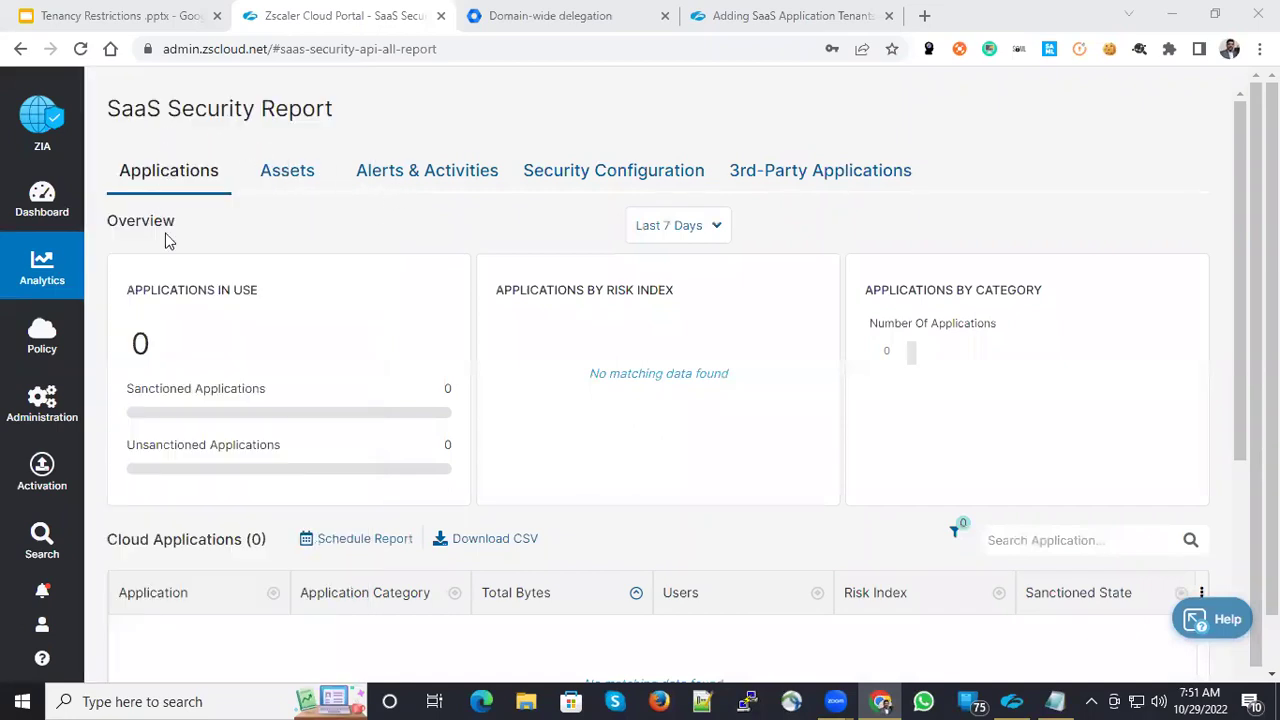
click(284, 178)
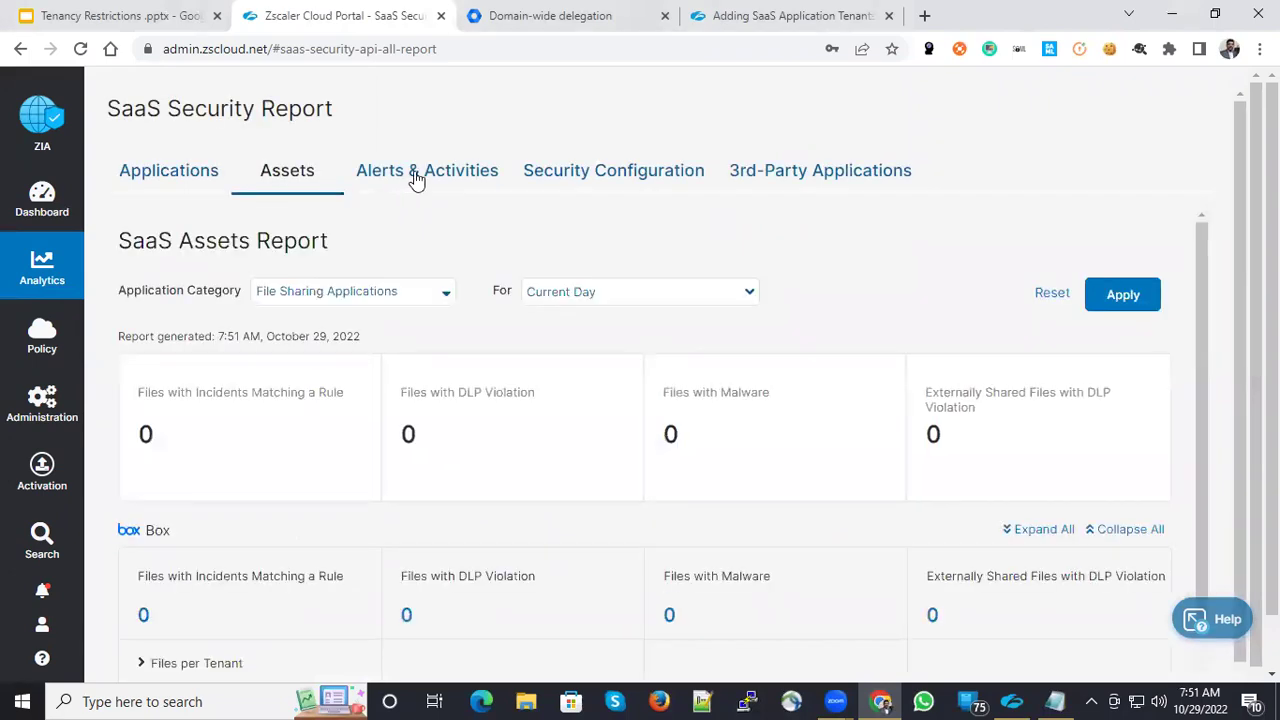
click(416, 178)
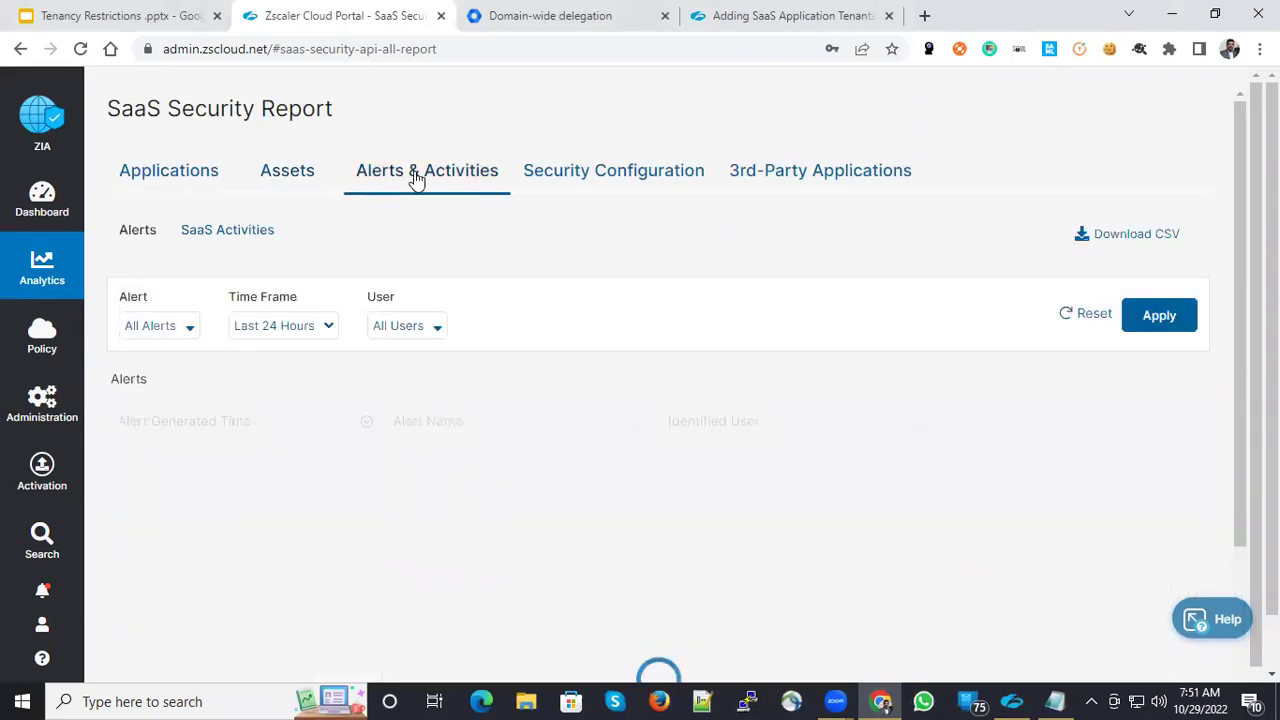
click(595, 178)
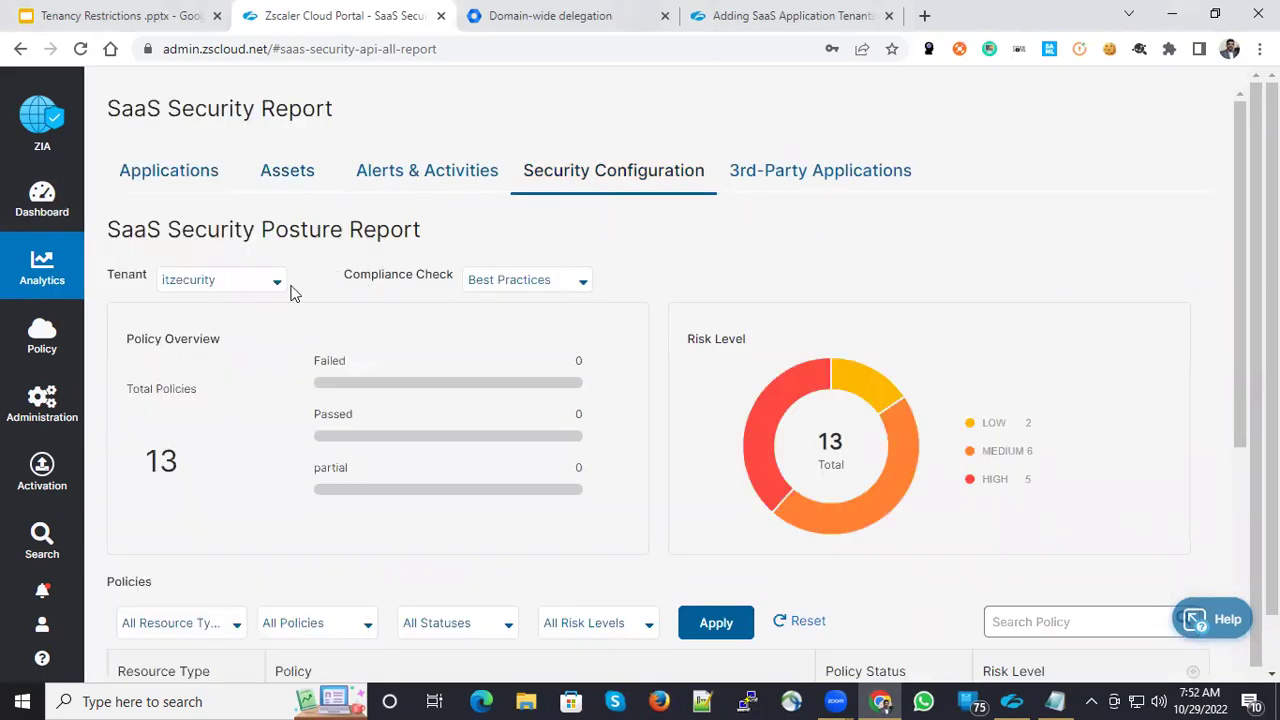
- Switch the posture report to tenant gwork-itzecurity and review its 9 policies: 5 failed, 4 passed
click(222, 283)
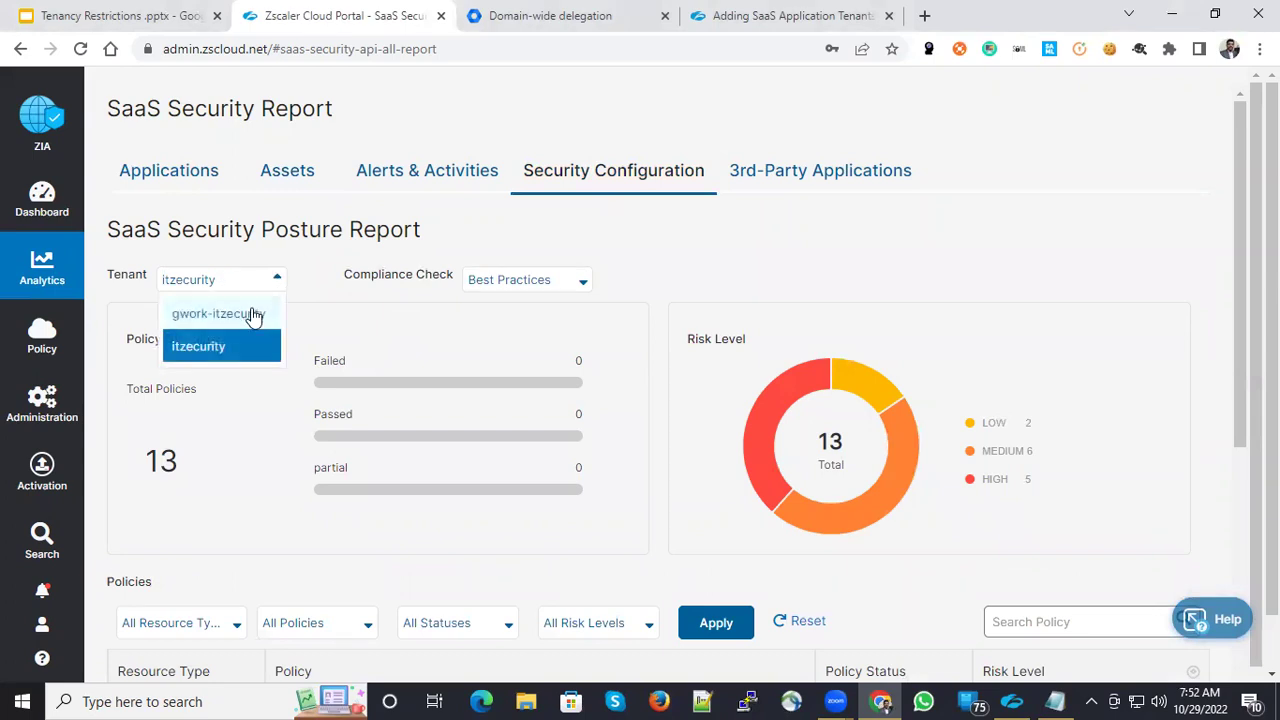
click(256, 318)
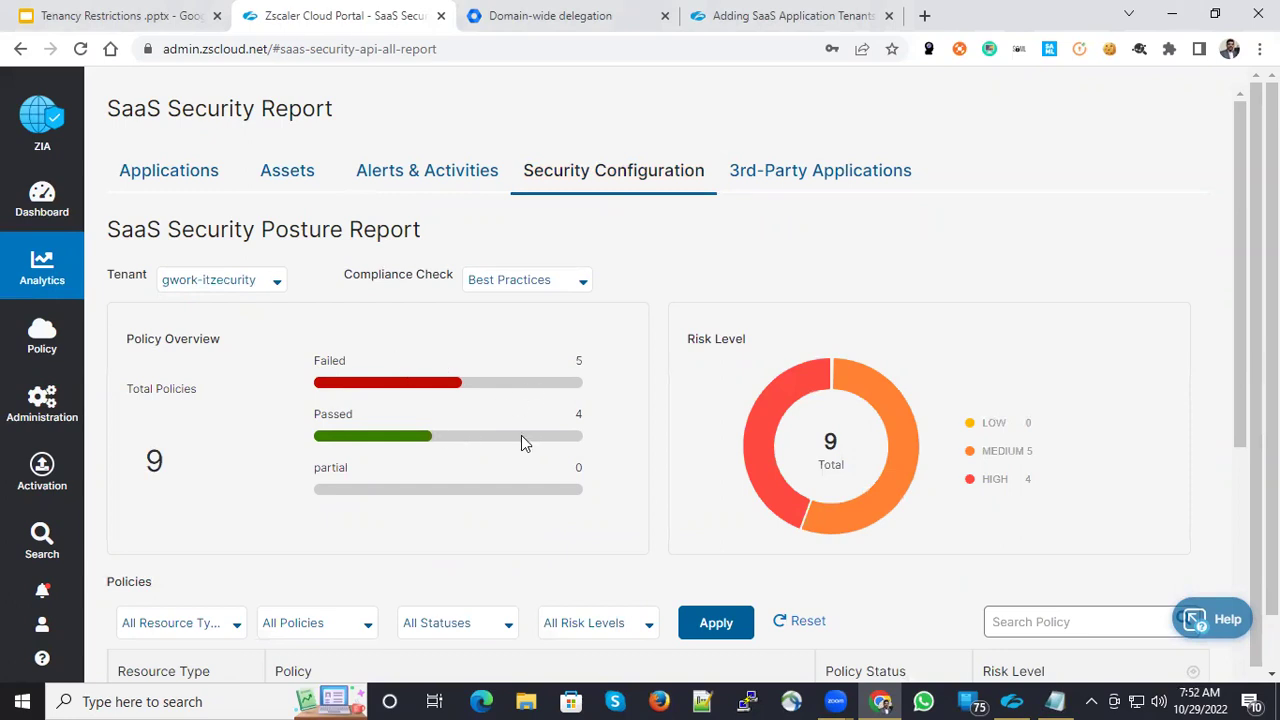
scroll(521, 435, down, 4)
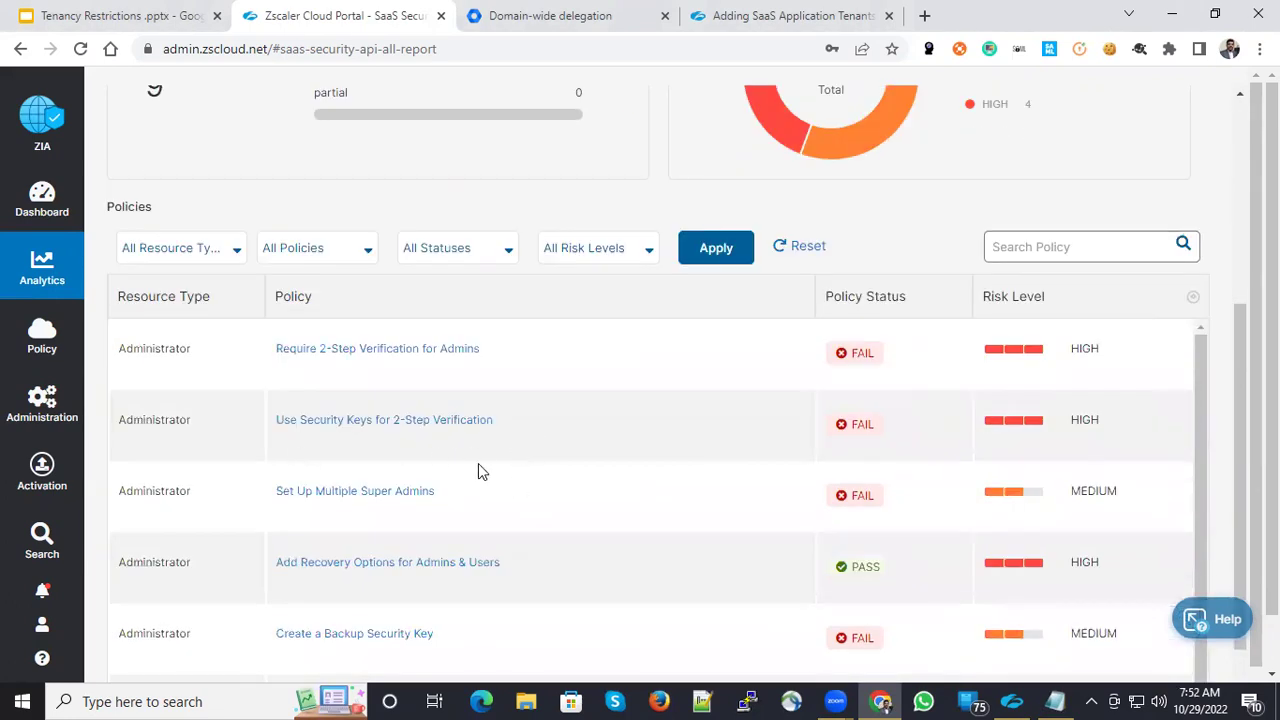
scroll(506, 474, up, 3)
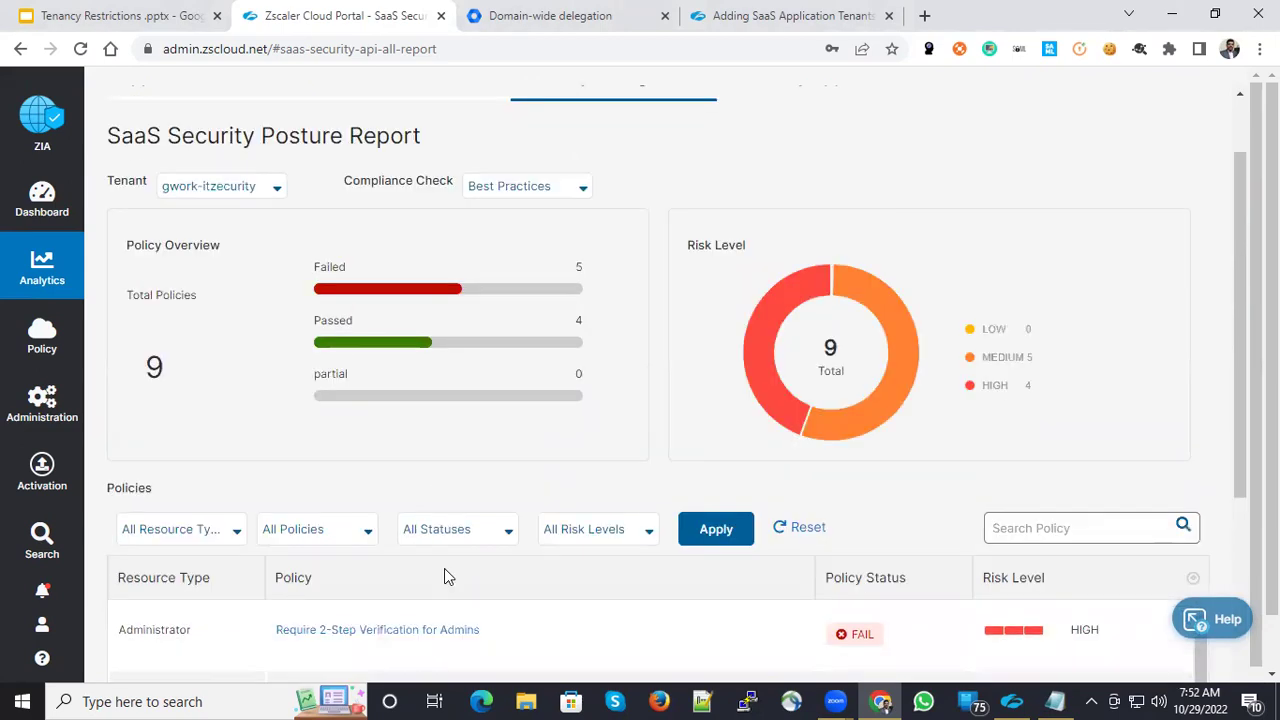
scroll(447, 577, down, 2)
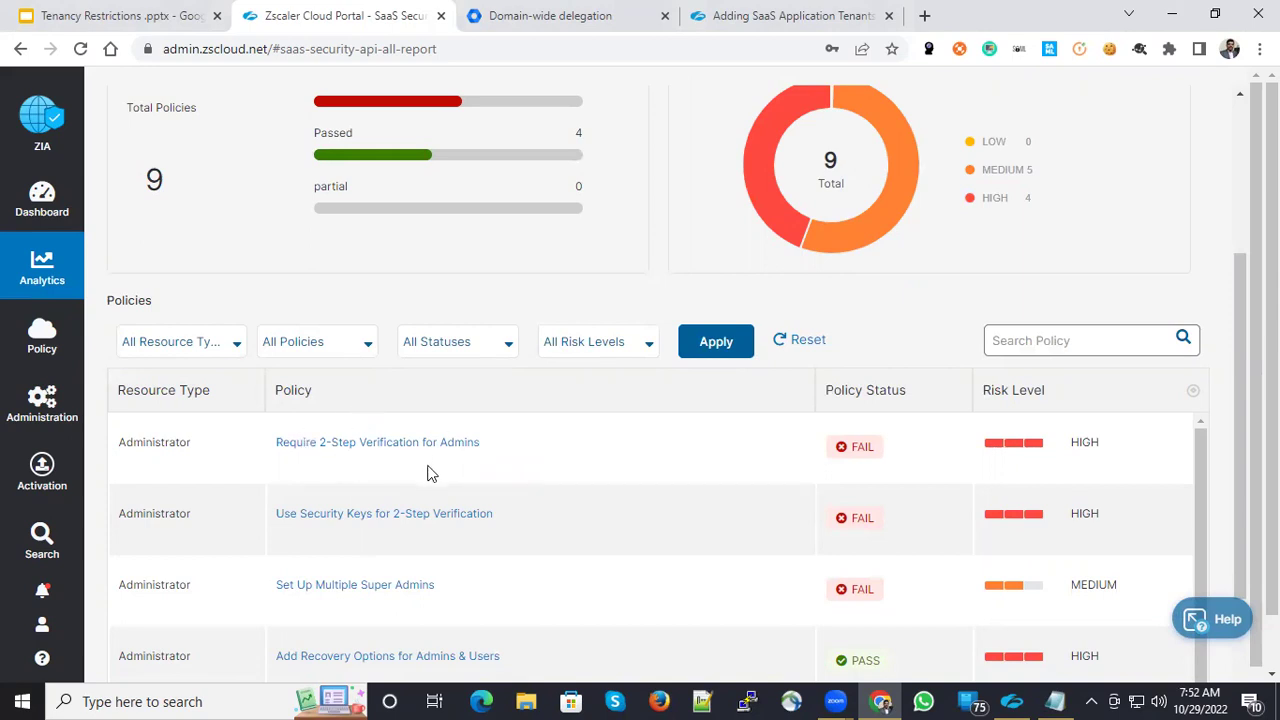
scroll(435, 545, down, 1)
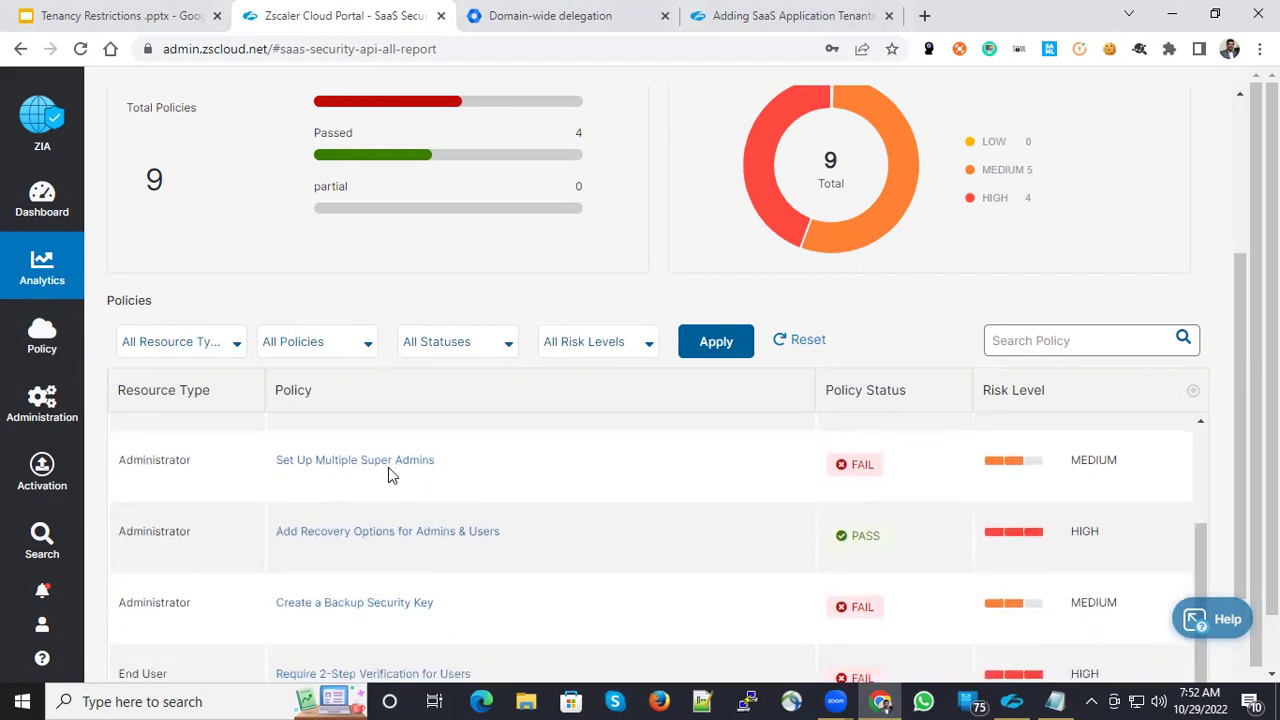
scroll(482, 497, up, 1)
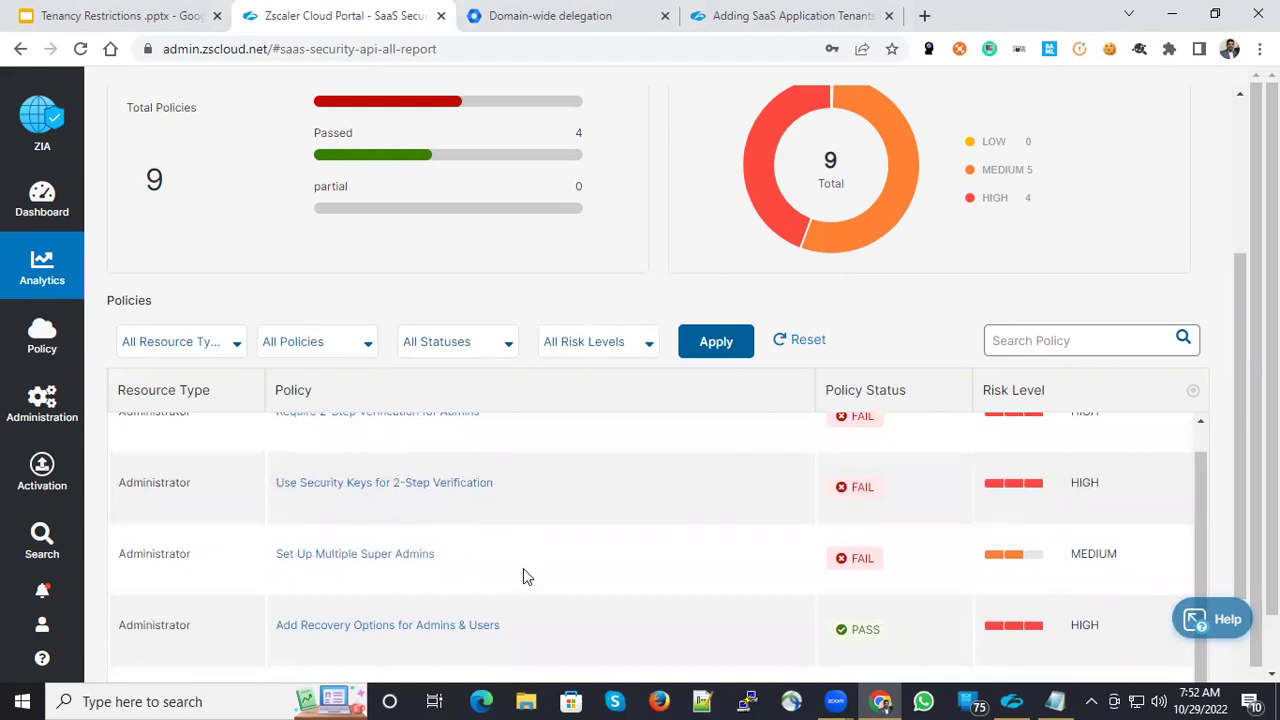
scroll(538, 569, down, 1)
scroll(538, 566, down, 3)
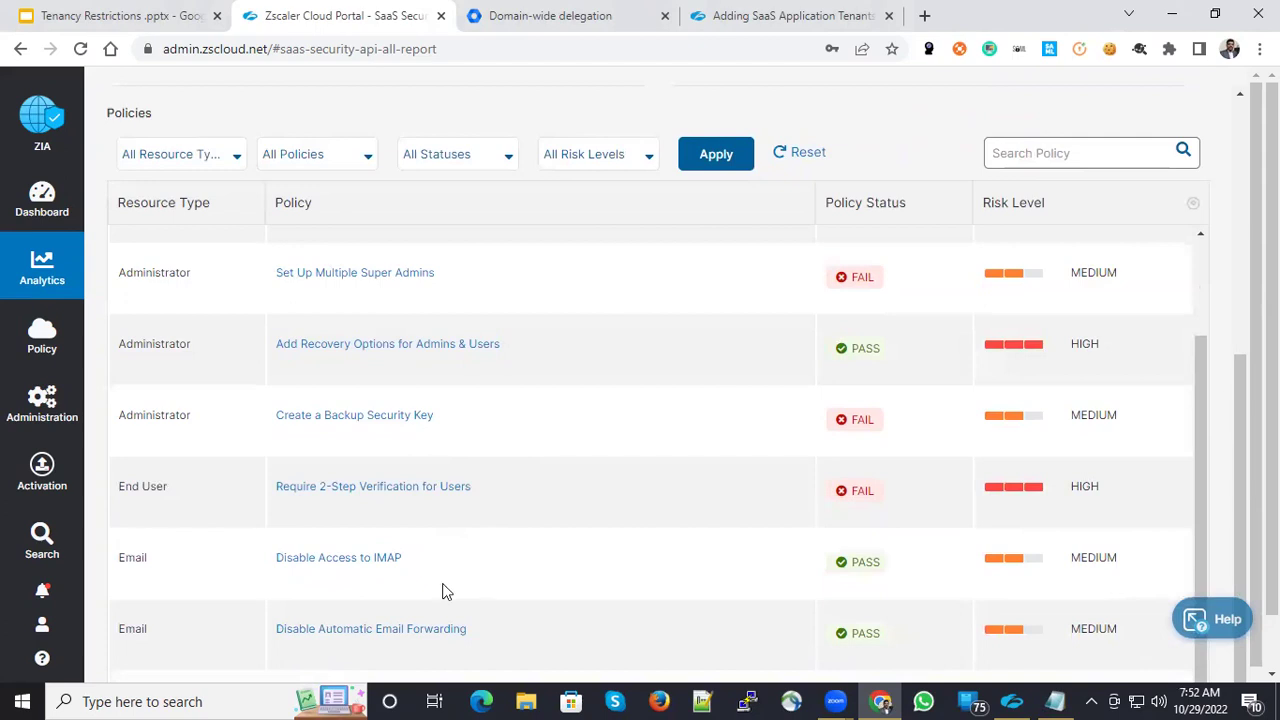
scroll(500, 593, down, 1)
scroll(520, 578, down, 1)
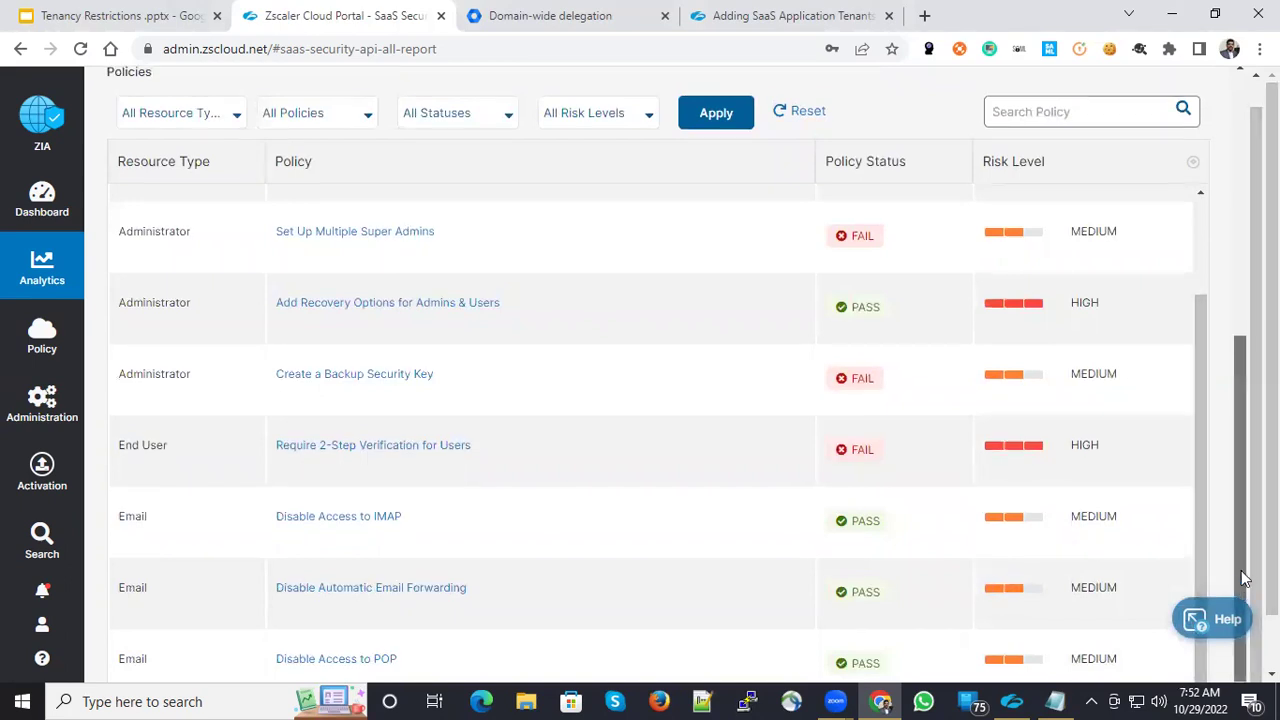
scroll(925, 346, up, 5)
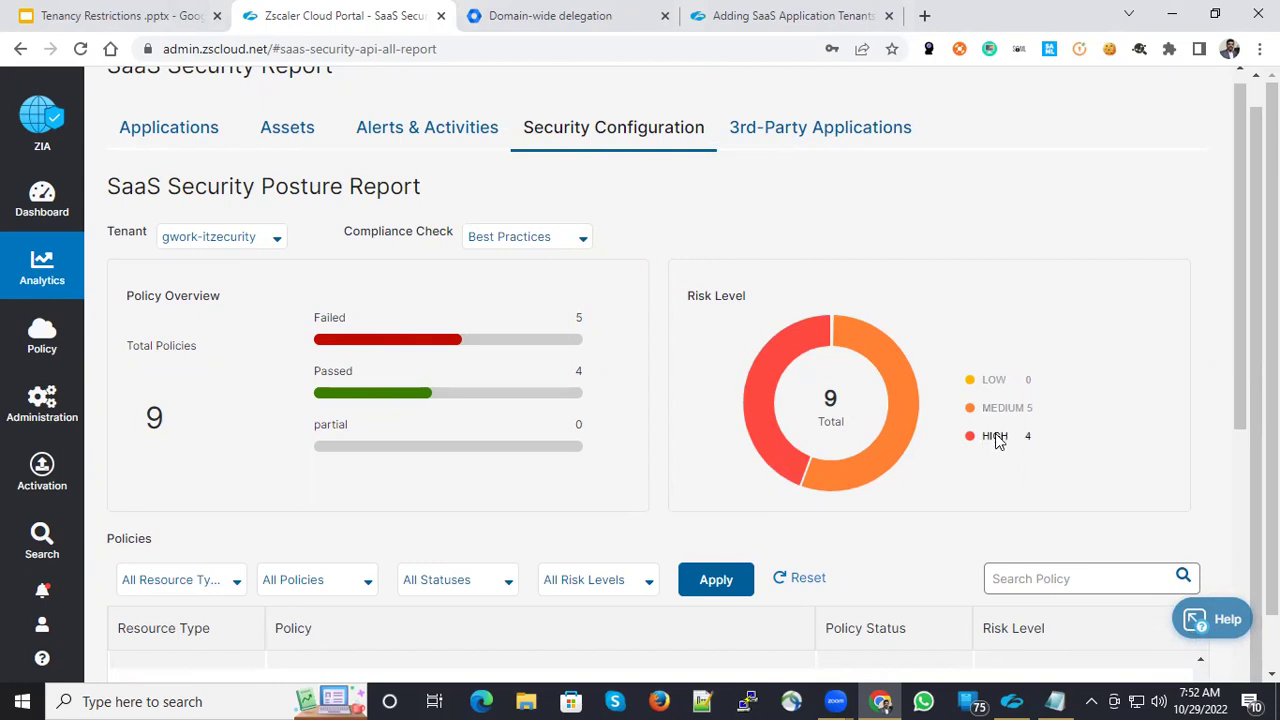
scroll(600, 494, down, 4)
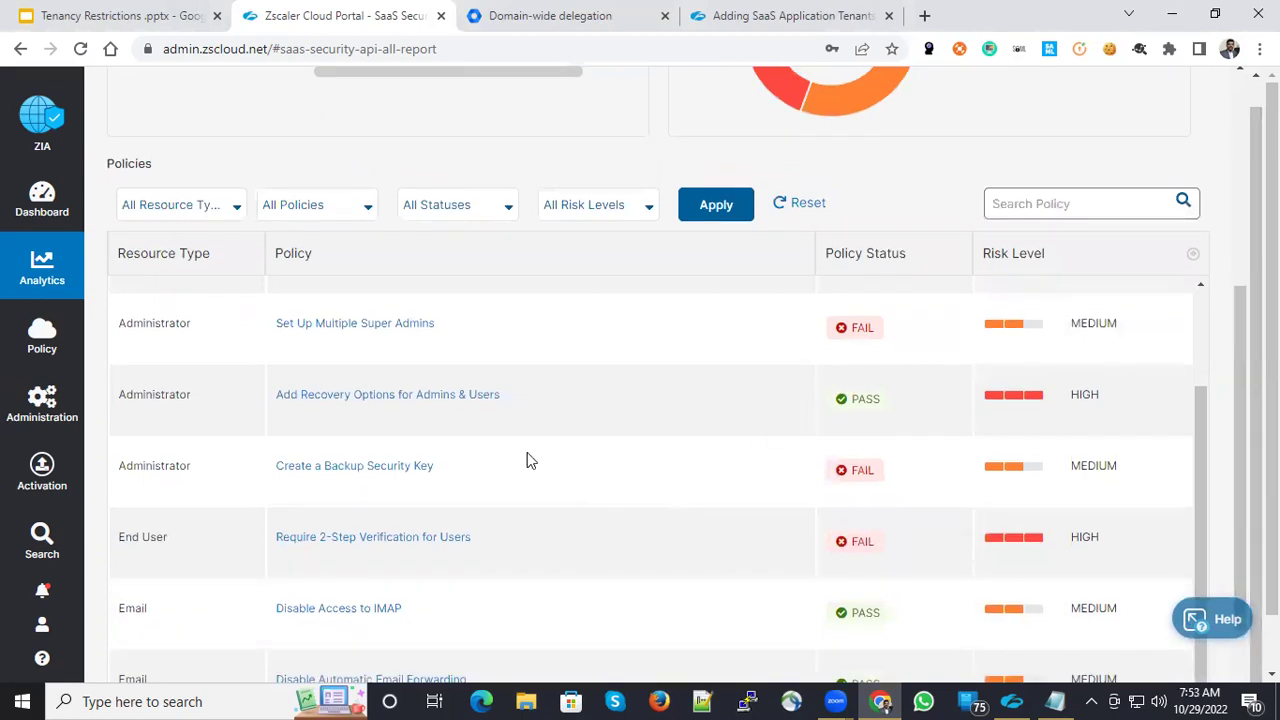
scroll(900, 434, up, 2)
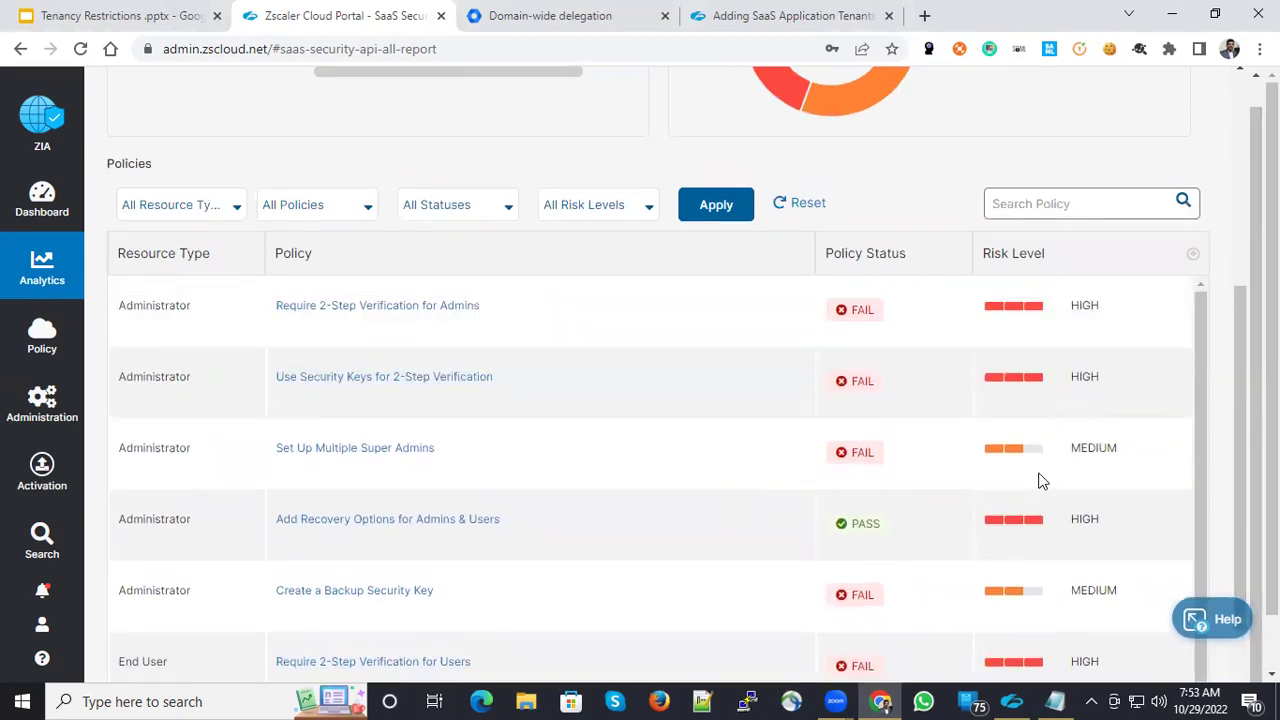
mouse_move(42, 338)
scroll(445, 390, up, 4)
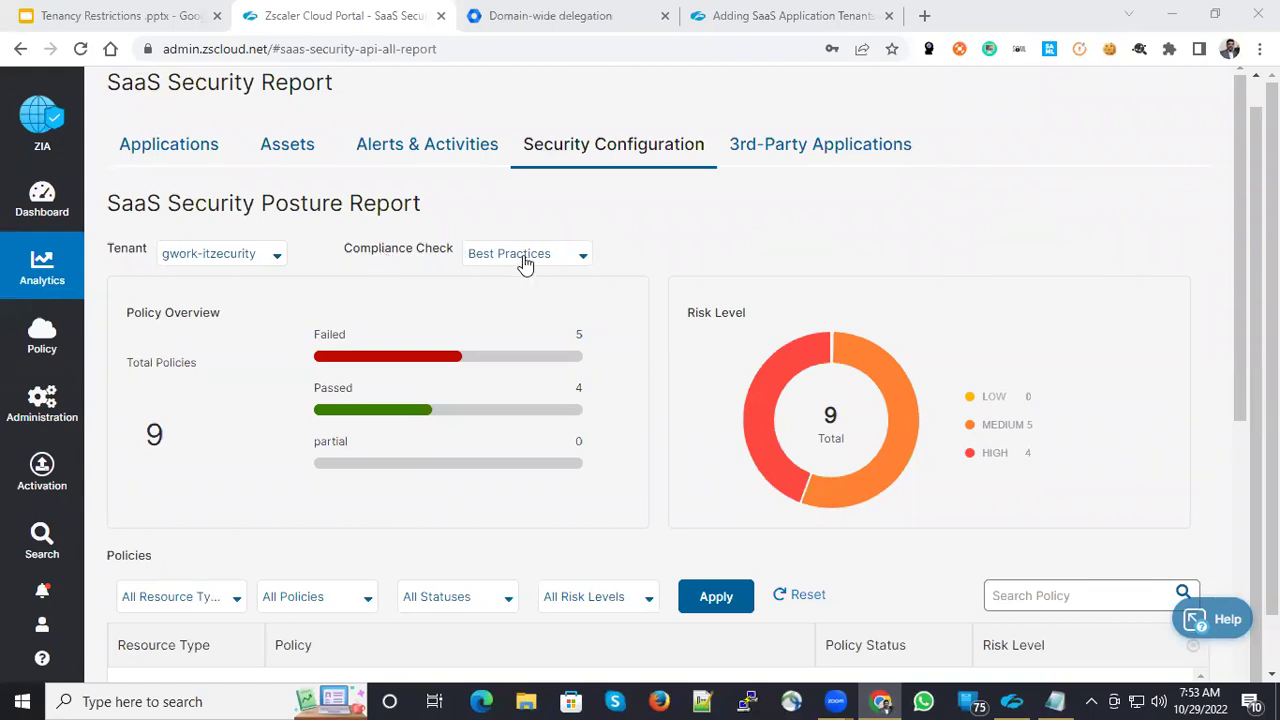
- Set the compliance check to FFIEC and review its three failed high-risk policies
click(523, 263)
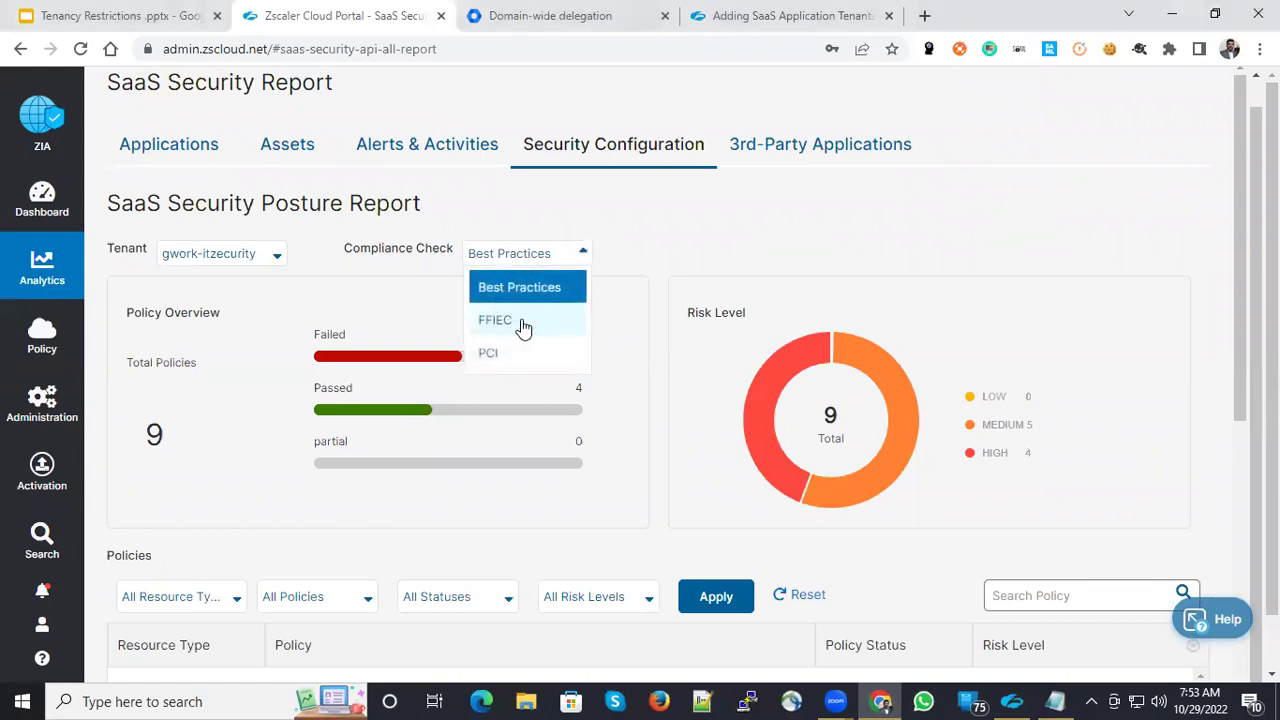
click(521, 322)
scroll(626, 382, down, 1)
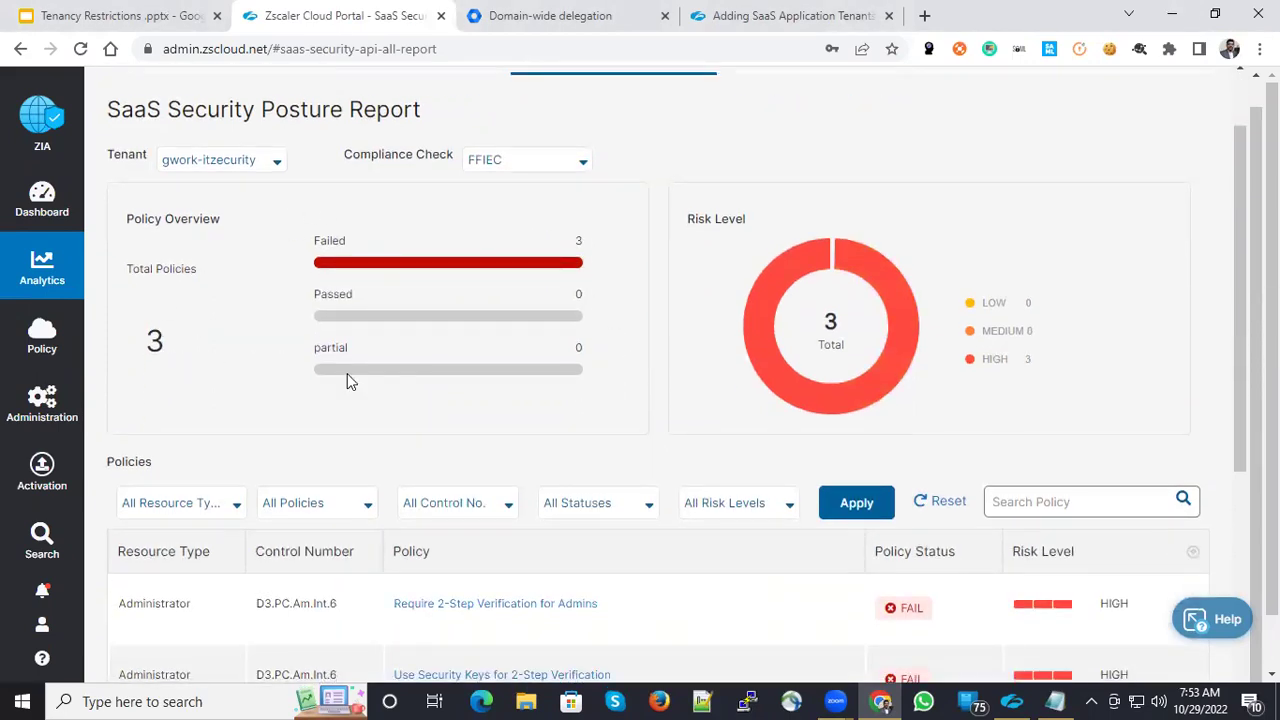
scroll(350, 378, down, 2)
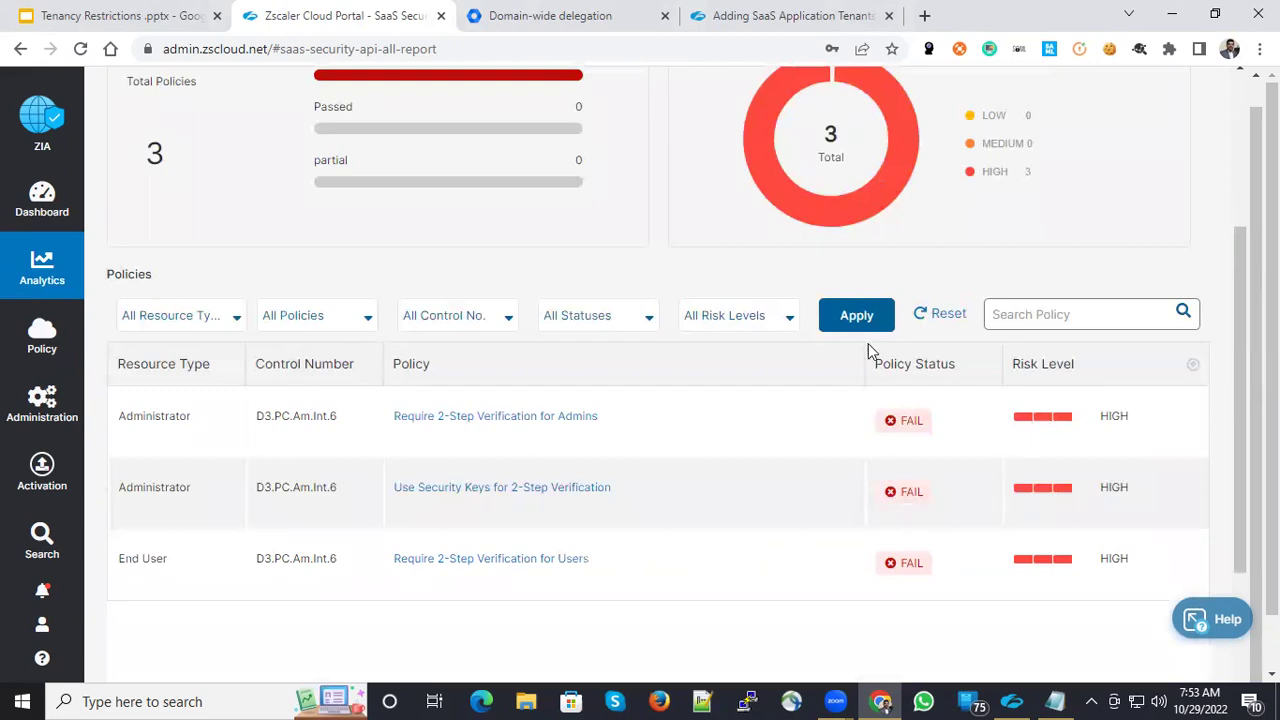
scroll(557, 343, up, 3)
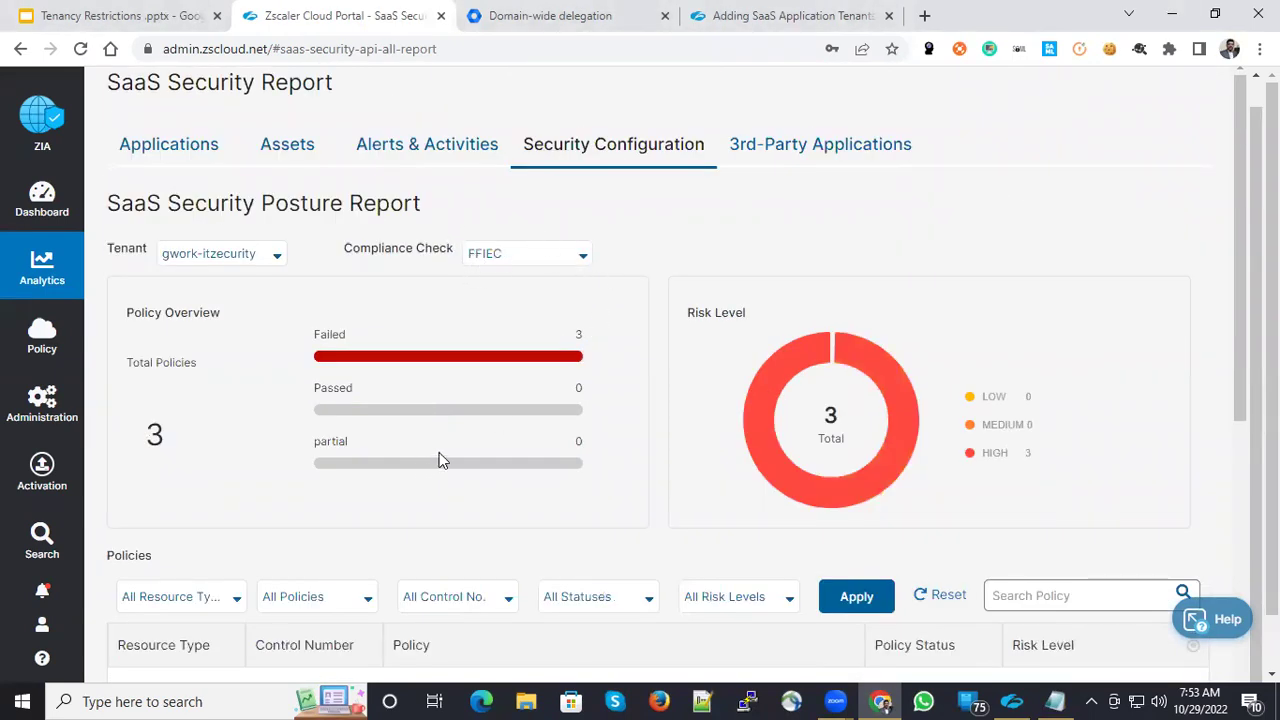
scroll(500, 452, down, 3)
scroll(661, 449, down, 3)
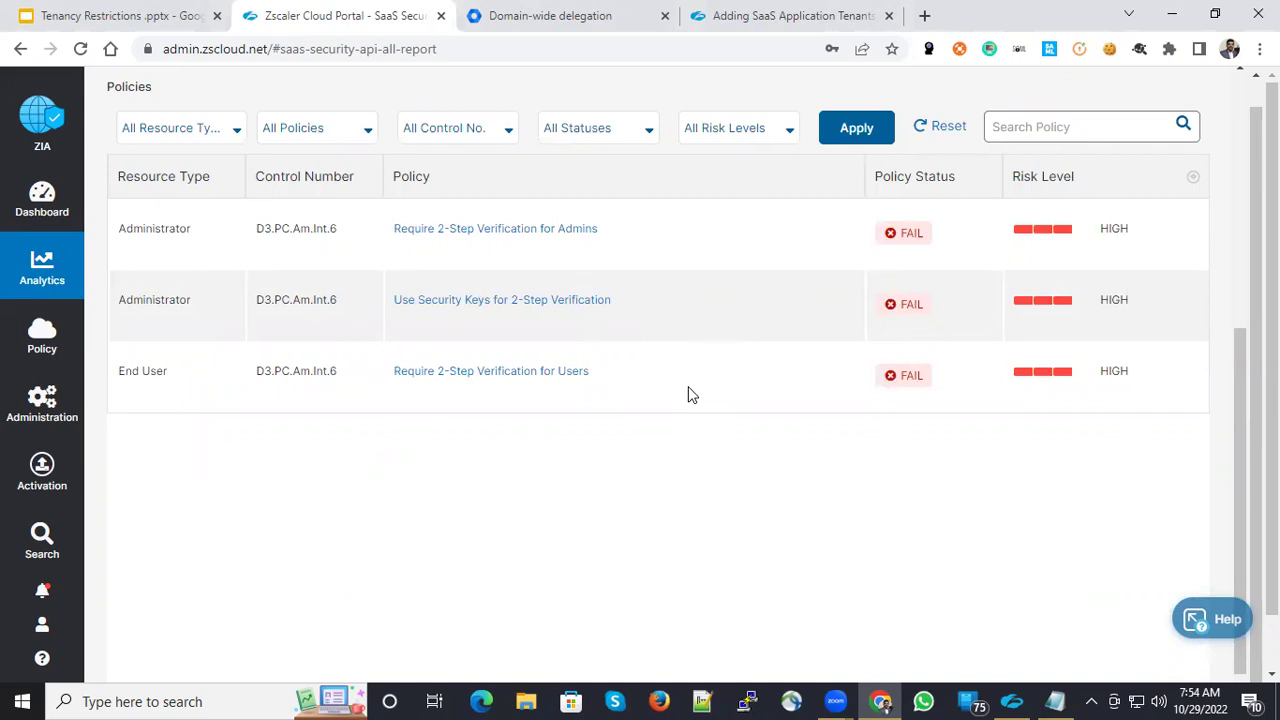
scroll(575, 465, up, 2)
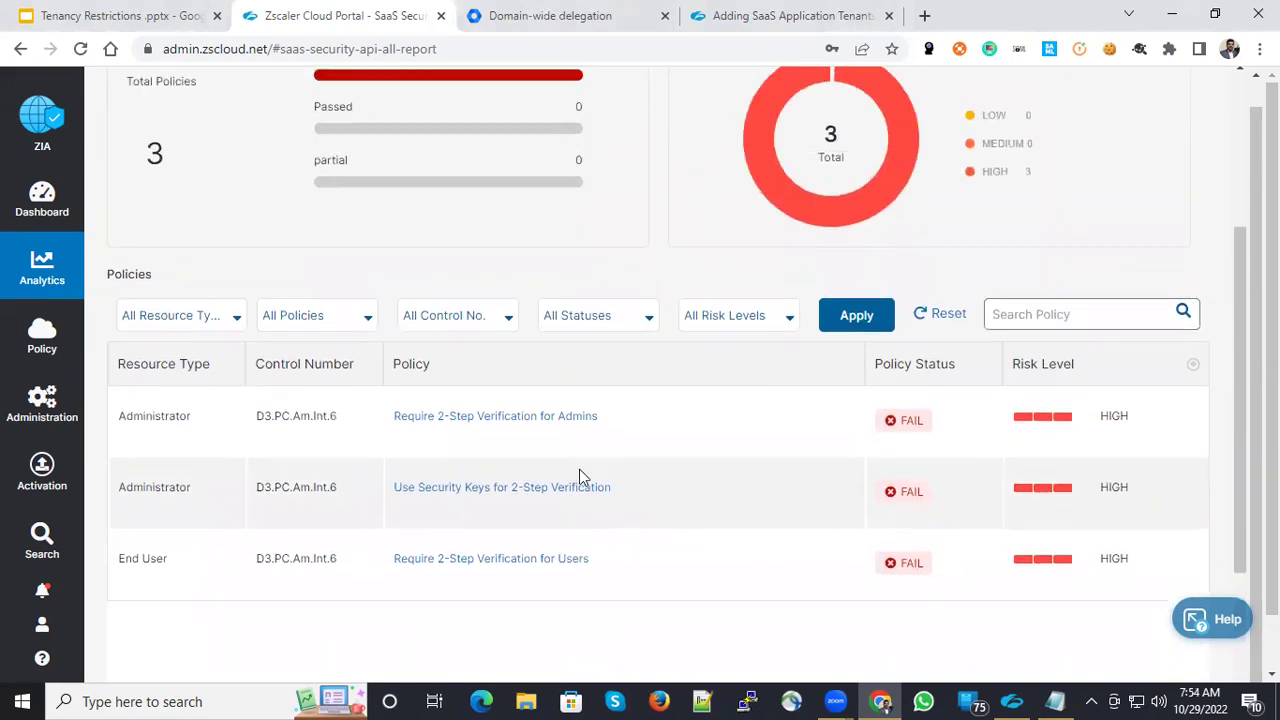
scroll(587, 473, up, 3)
- Switch the compliance check to PCI and review its three failed high-risk policies
click(538, 252)
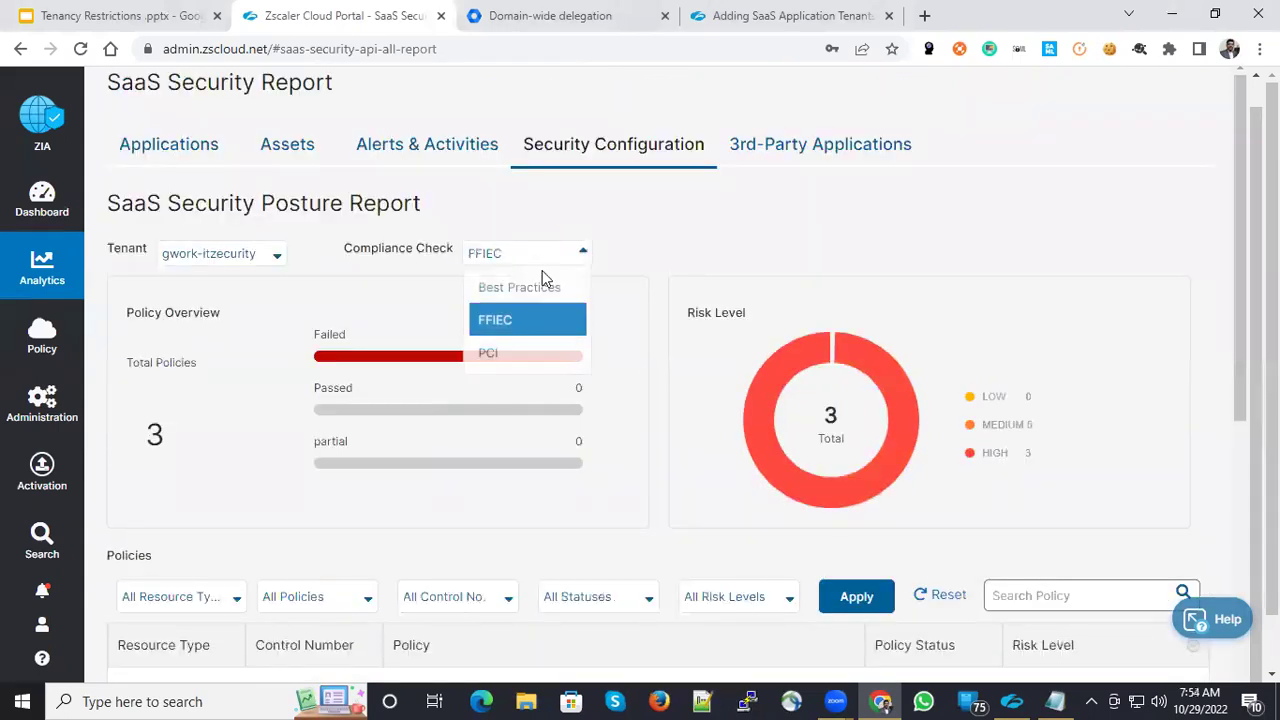
click(500, 350)
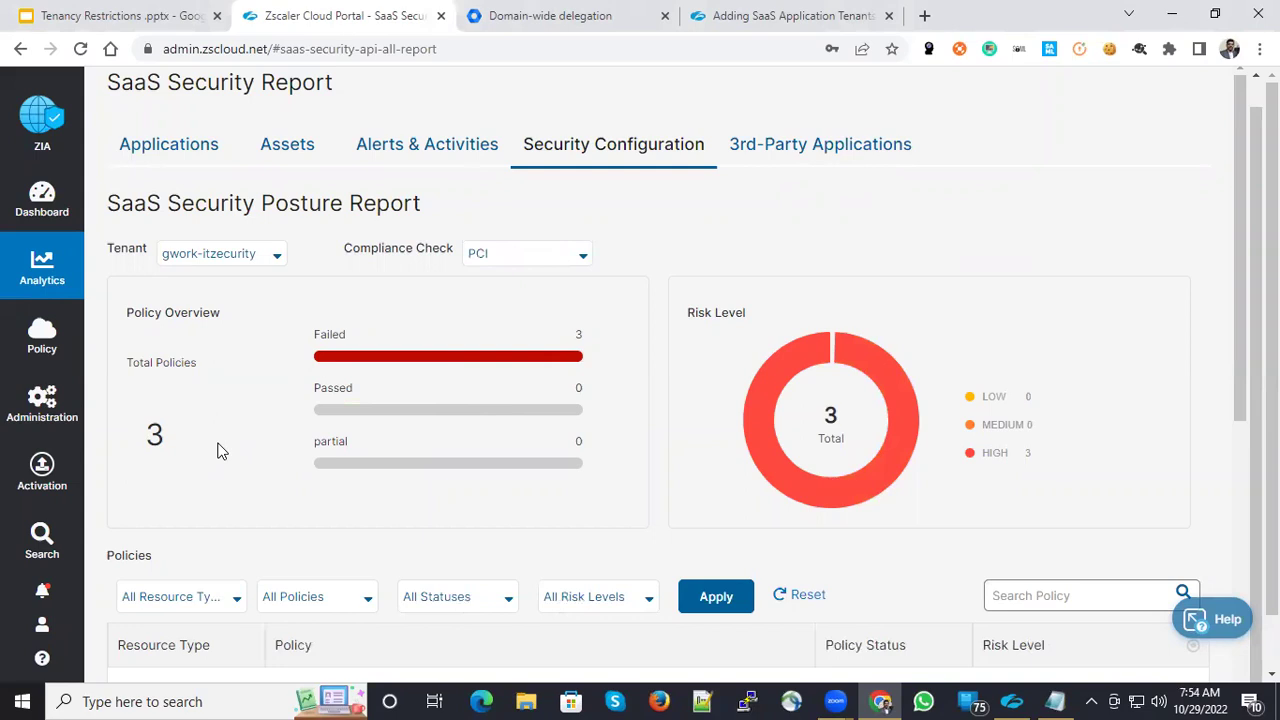
scroll(509, 450, down, 4)
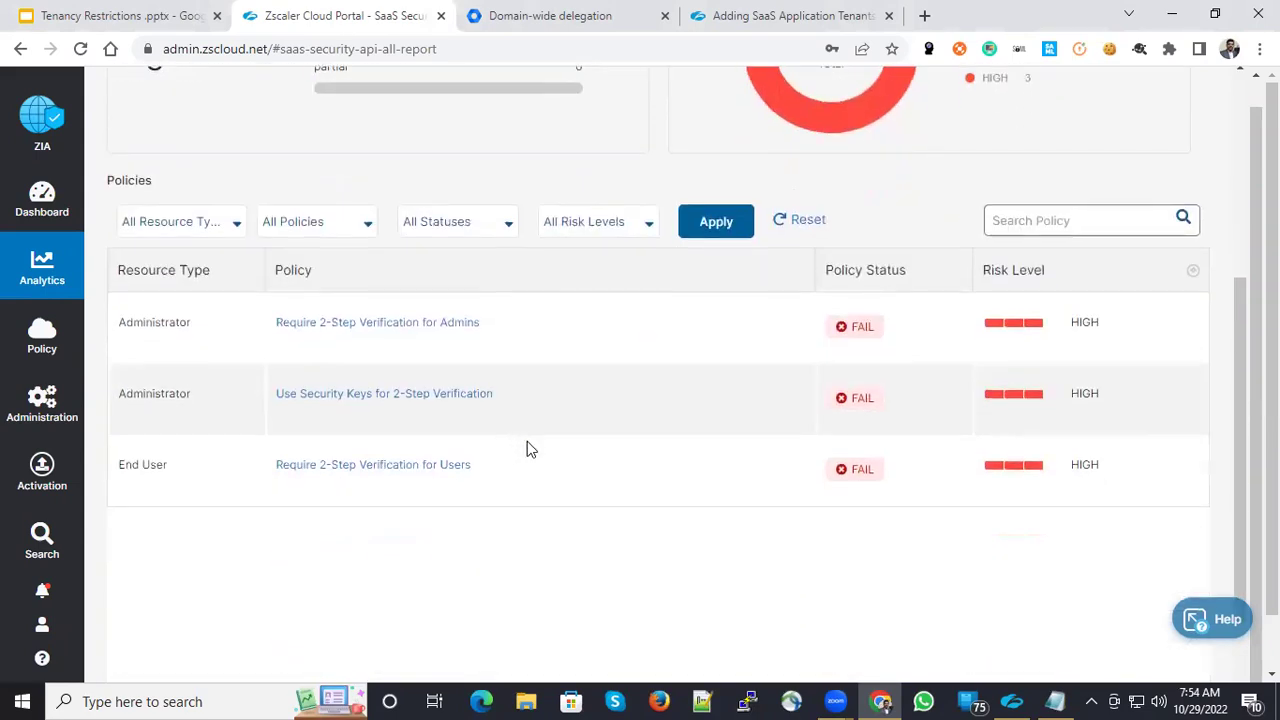